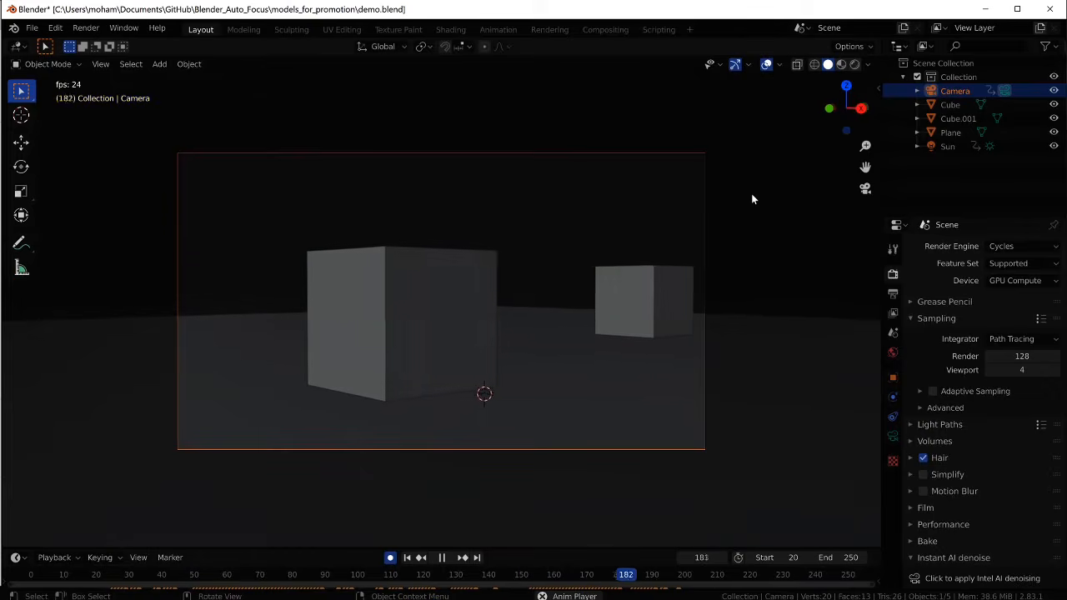
Stop the animation playback and open the program preferences
key("space")
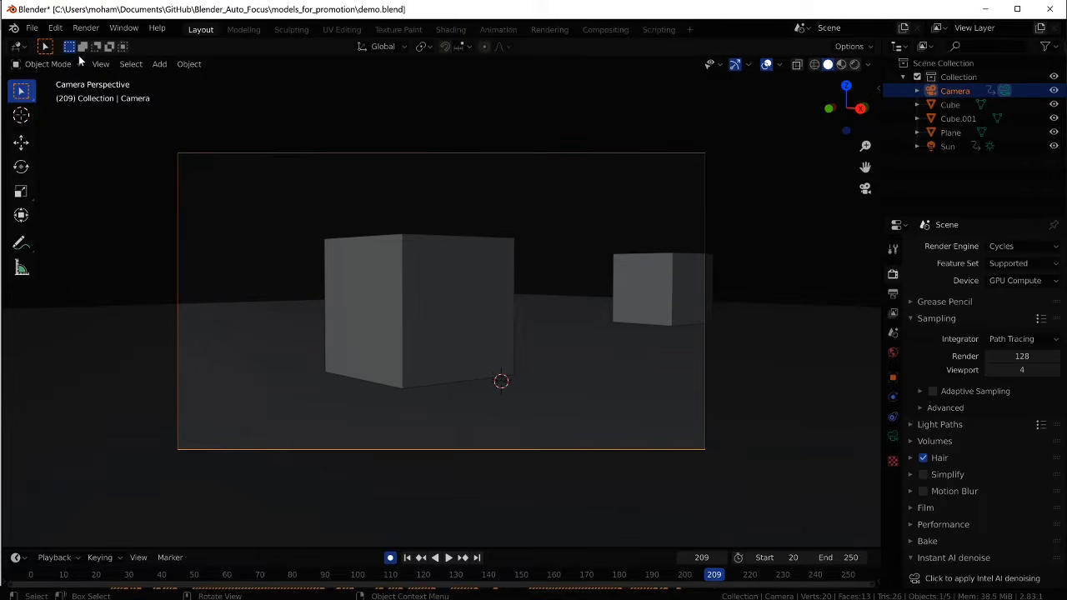
left_click(53, 32)
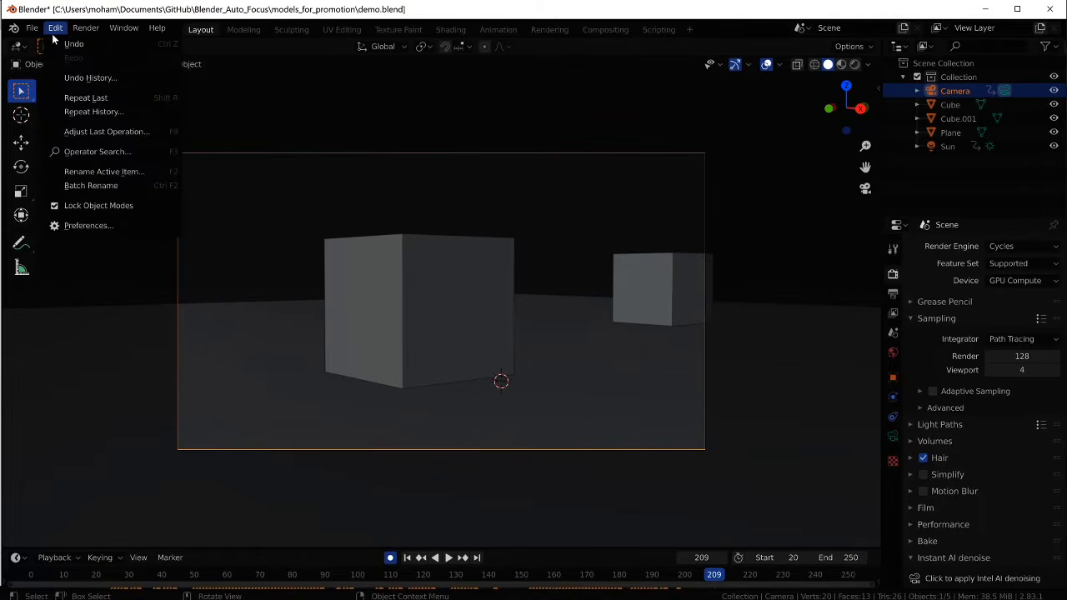
left_click(106, 224)
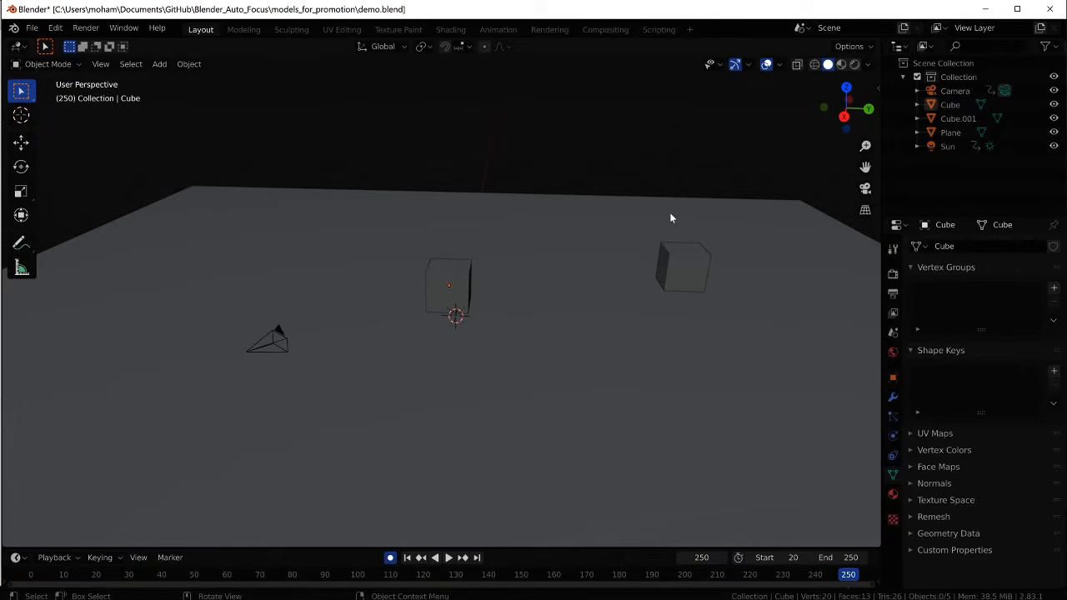
Show the viewport sidebar with the Aperture auto focus add-on settings and widen it
key("n")
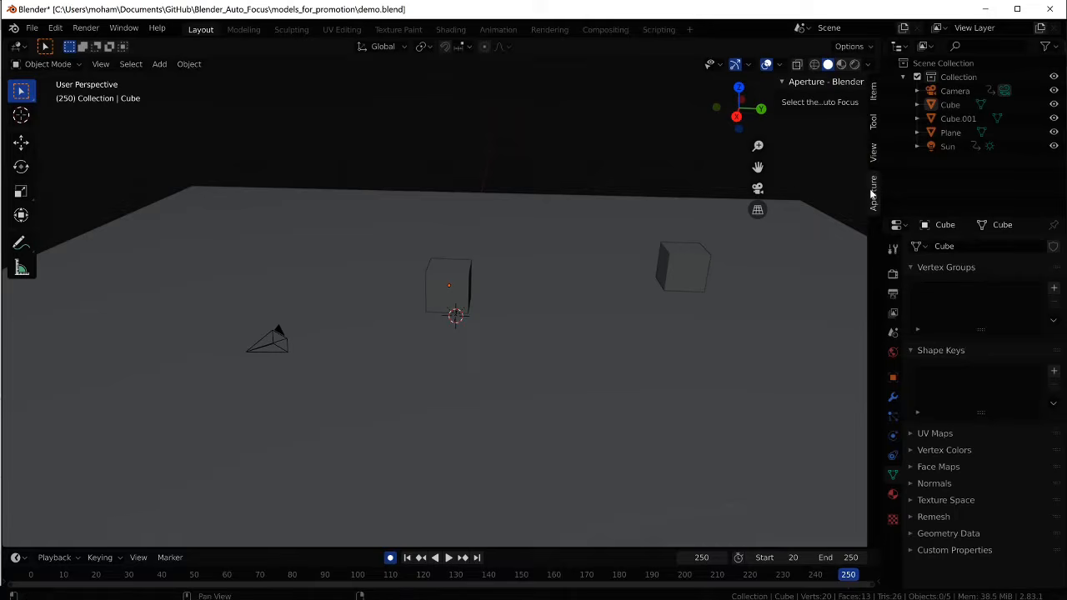
left_click(873, 92)
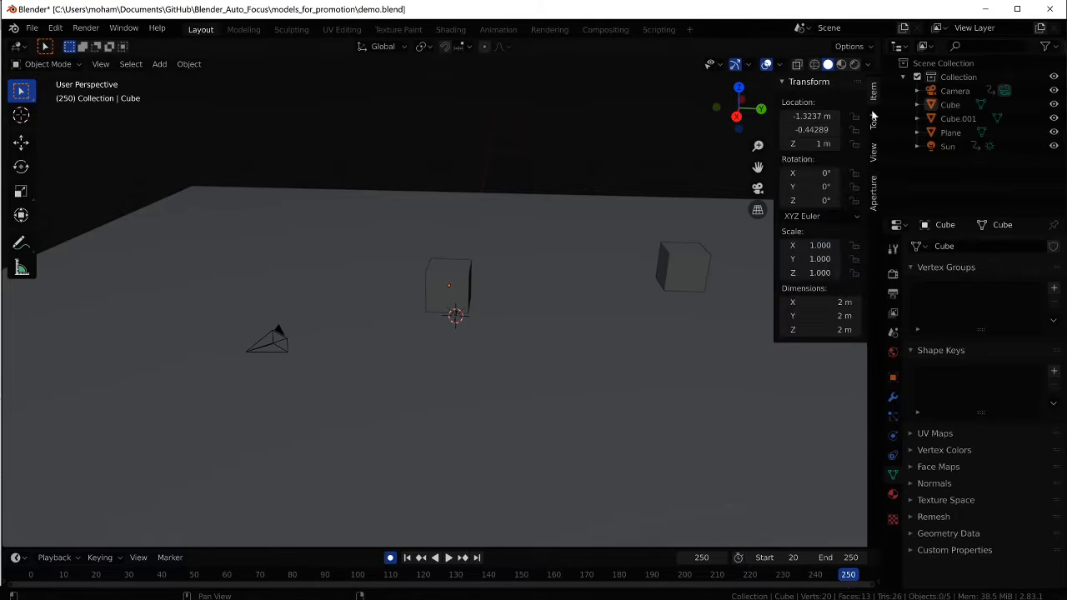
left_click(874, 119)
left_click(873, 155)
left_click(874, 182)
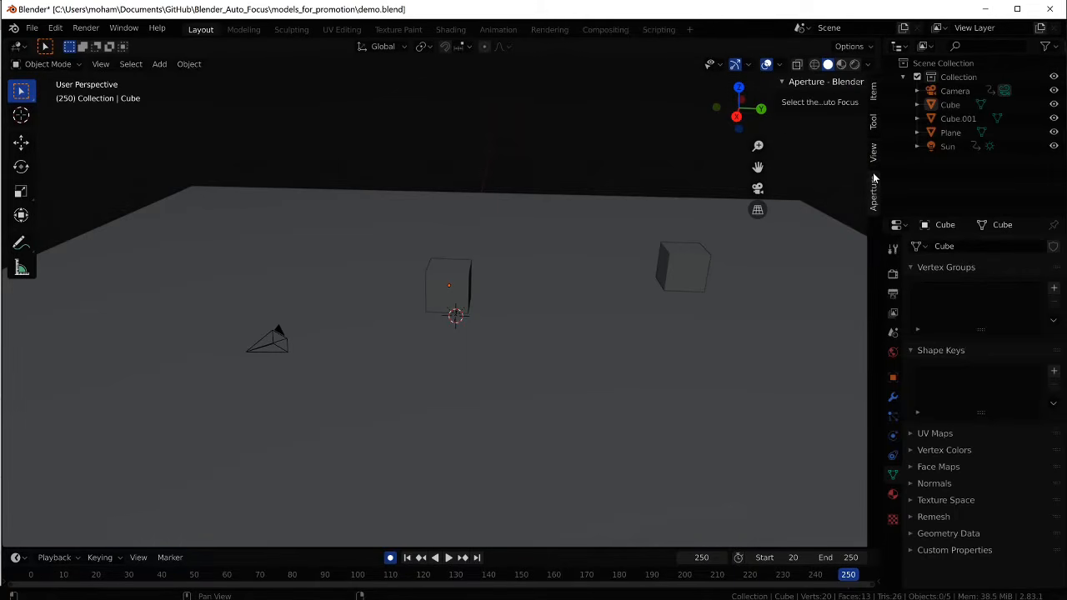
left_click_drag(770, 102, 746, 103)
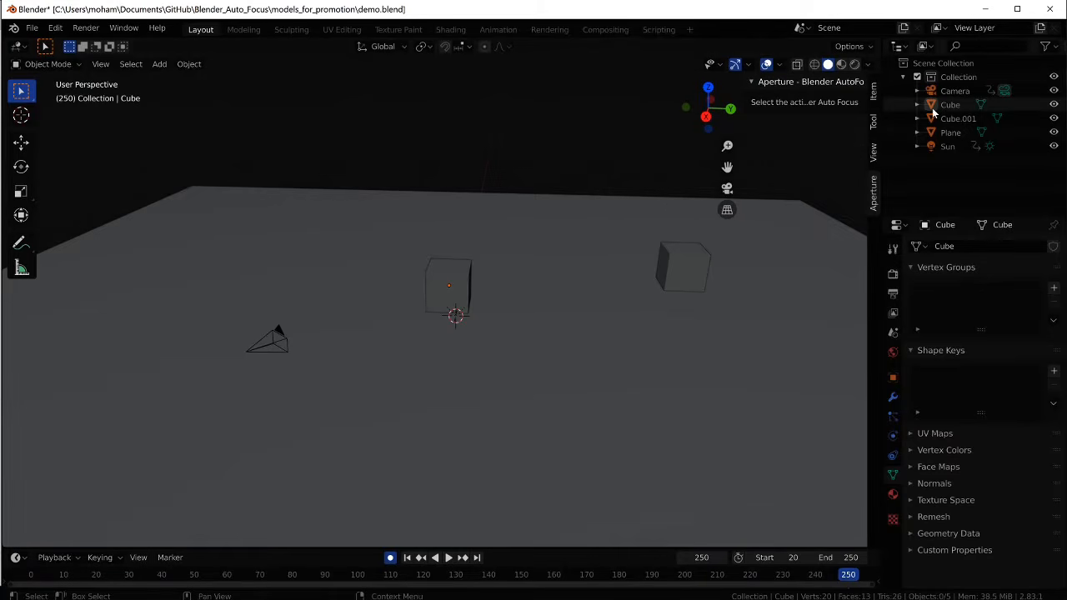
Select the Camera, look through it and turn on the focus region preview to inspect the Centre Point focus area
left_click(953, 91)
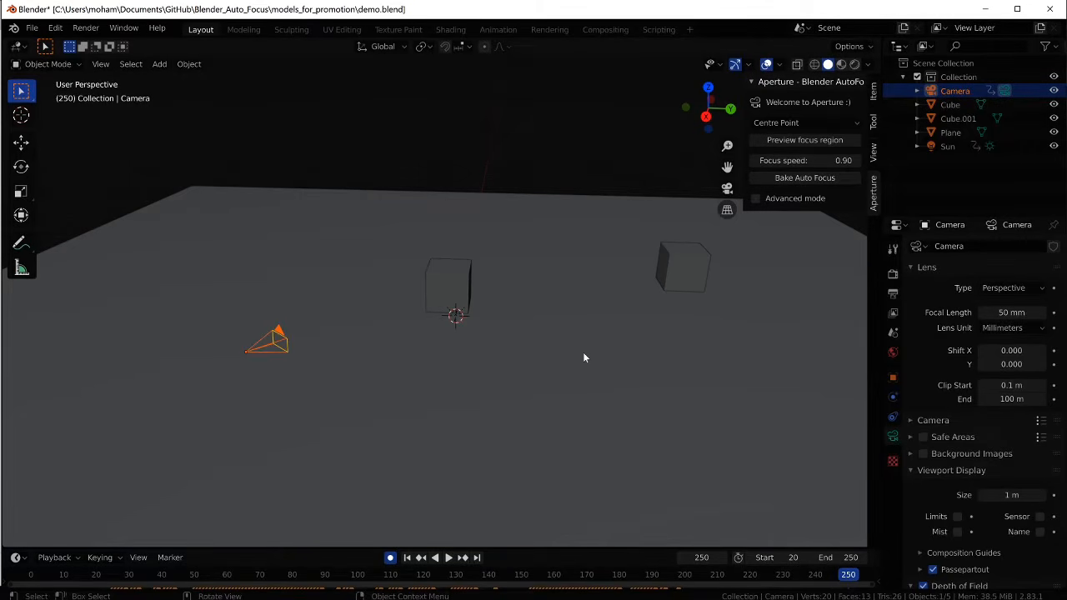
key("KP_0")
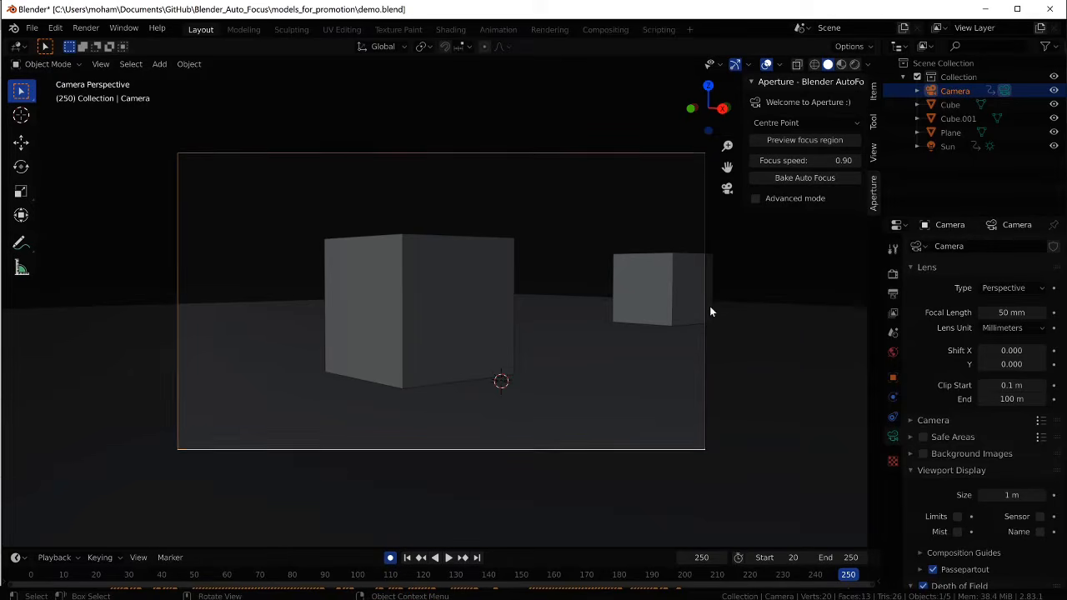
left_click(782, 140)
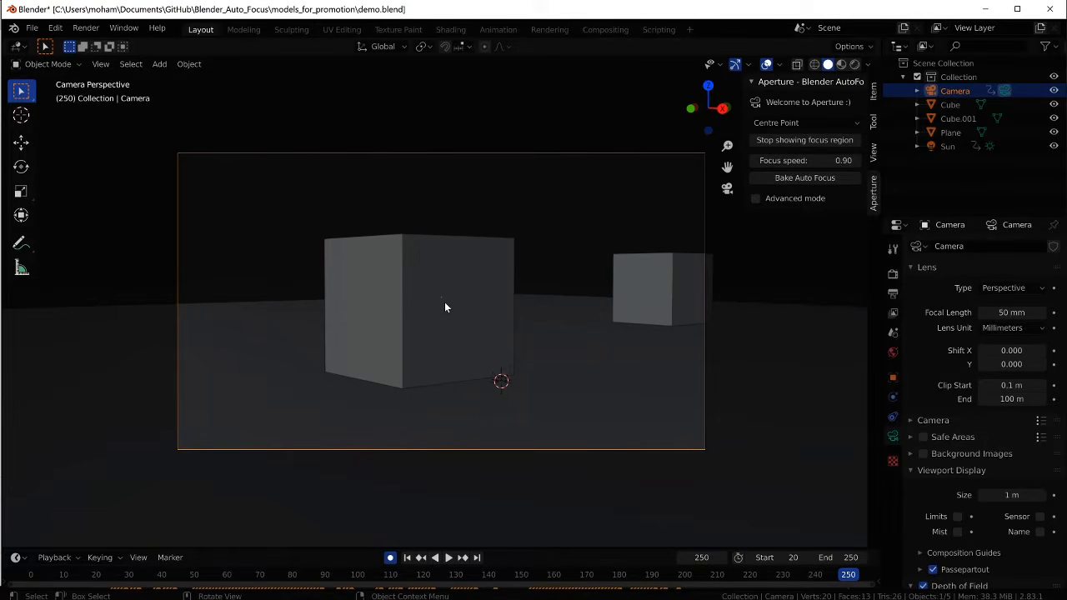
scroll(445, 308, "up", 10)
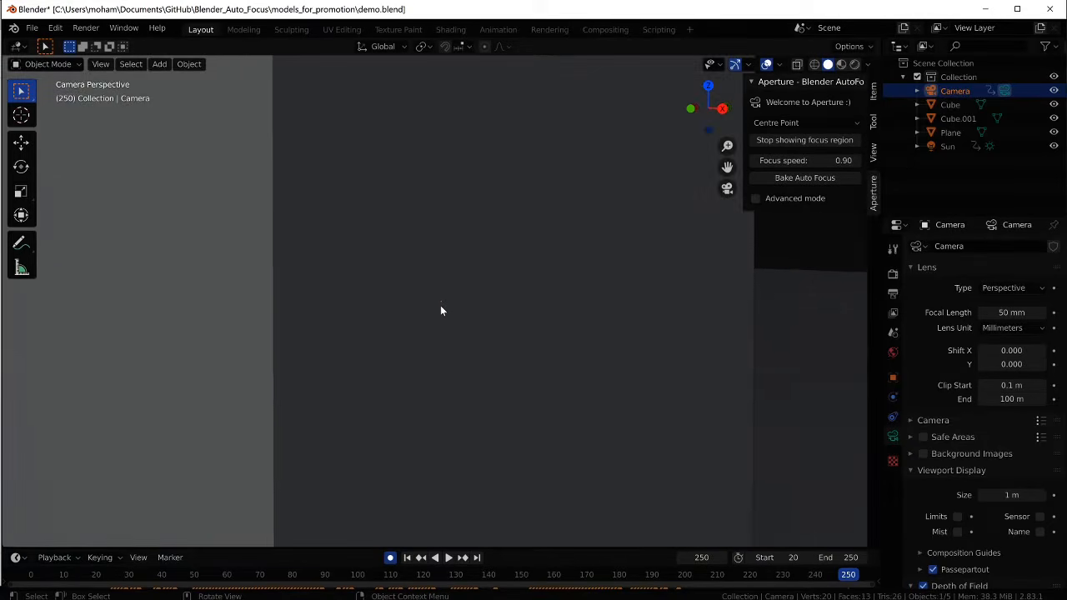
scroll(441, 310, "down", 10)
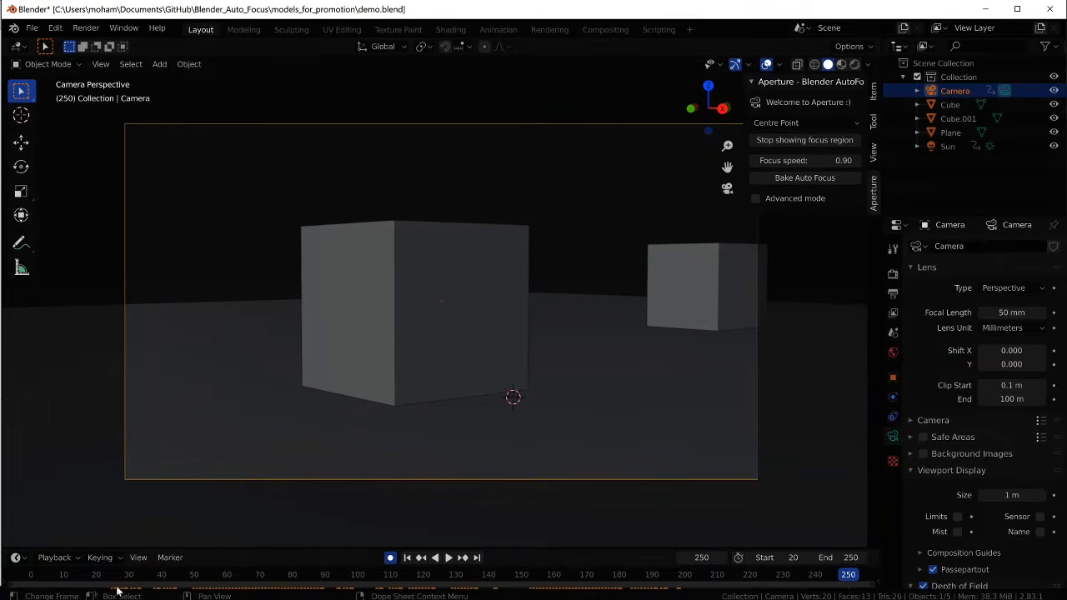
Play and scrub through the animation in the camera view and return to start frame 20
left_click(141, 578)
key("space")
left_click_drag(208, 577, 309, 581)
key("shift+Left")
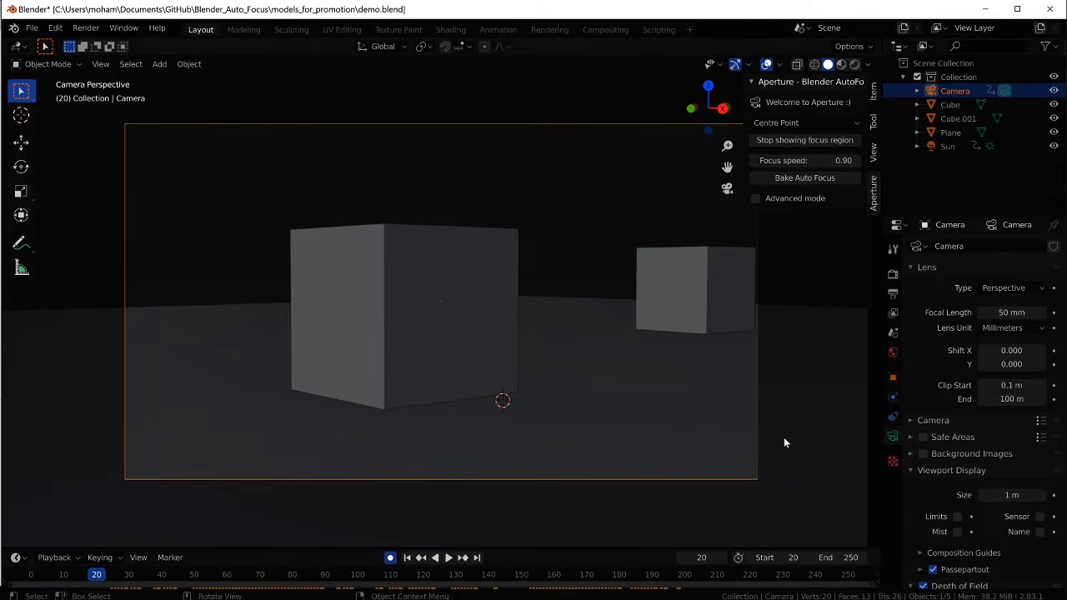
Set the Aperture focus mode to Centre Region and inspect the previewed area
left_click(771, 125)
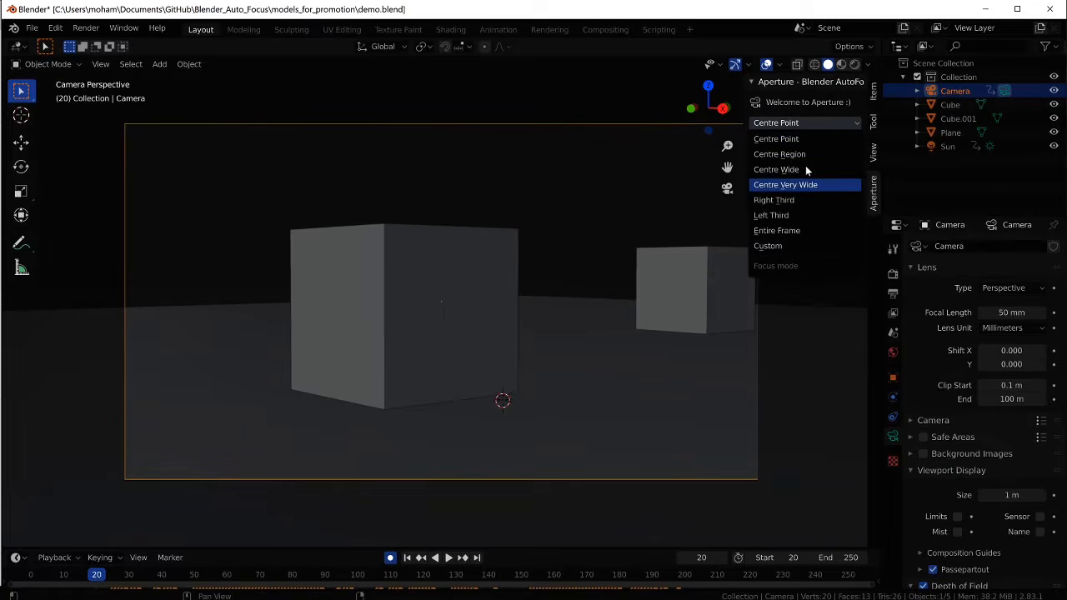
left_click(779, 154)
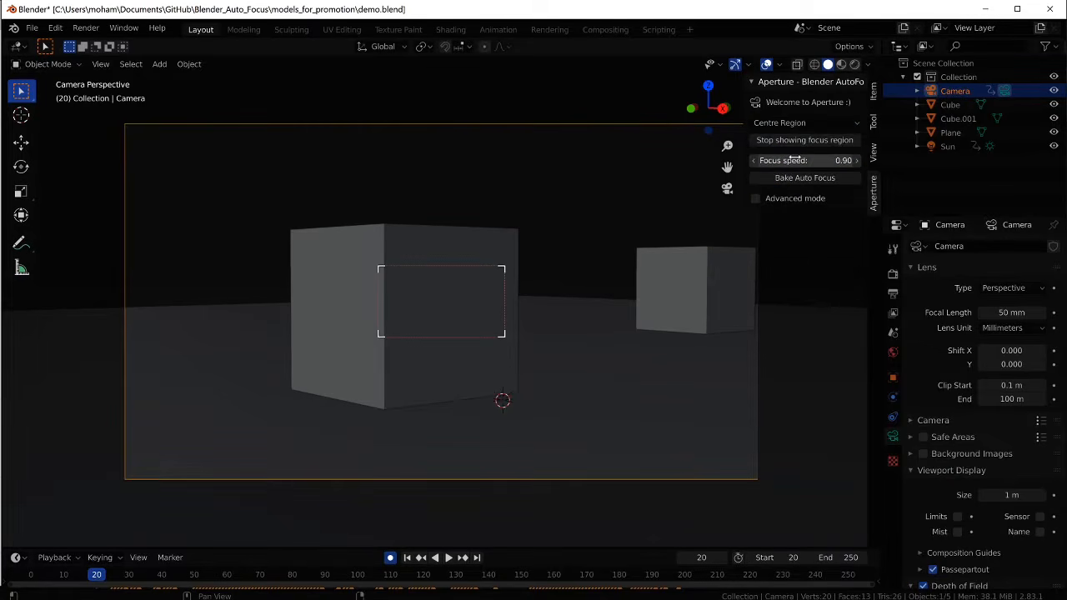
scroll(428, 280, "down", 2)
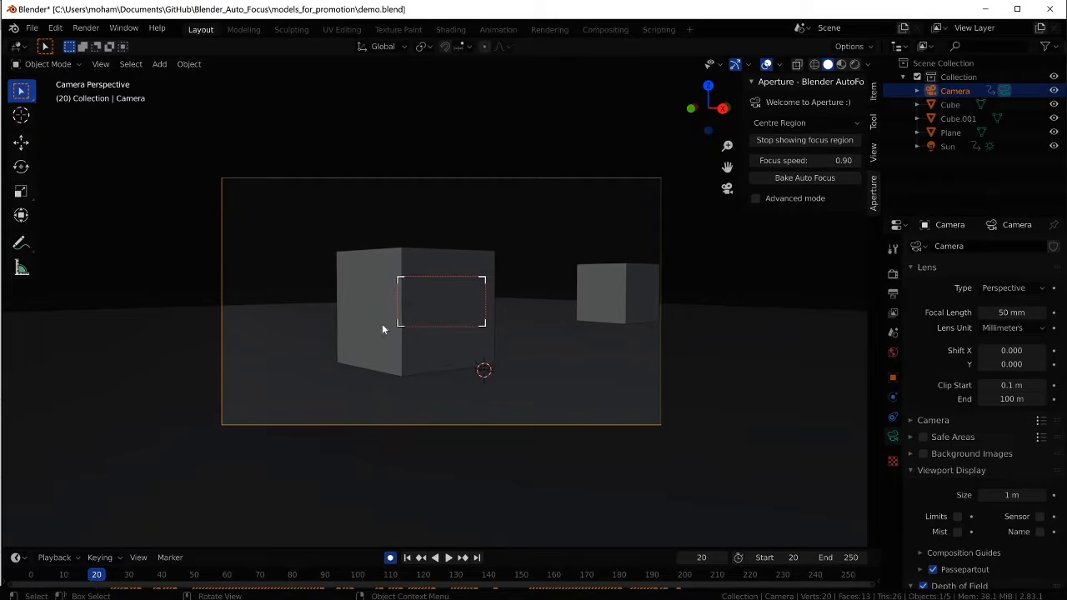
scroll(550, 331, "up", 1)
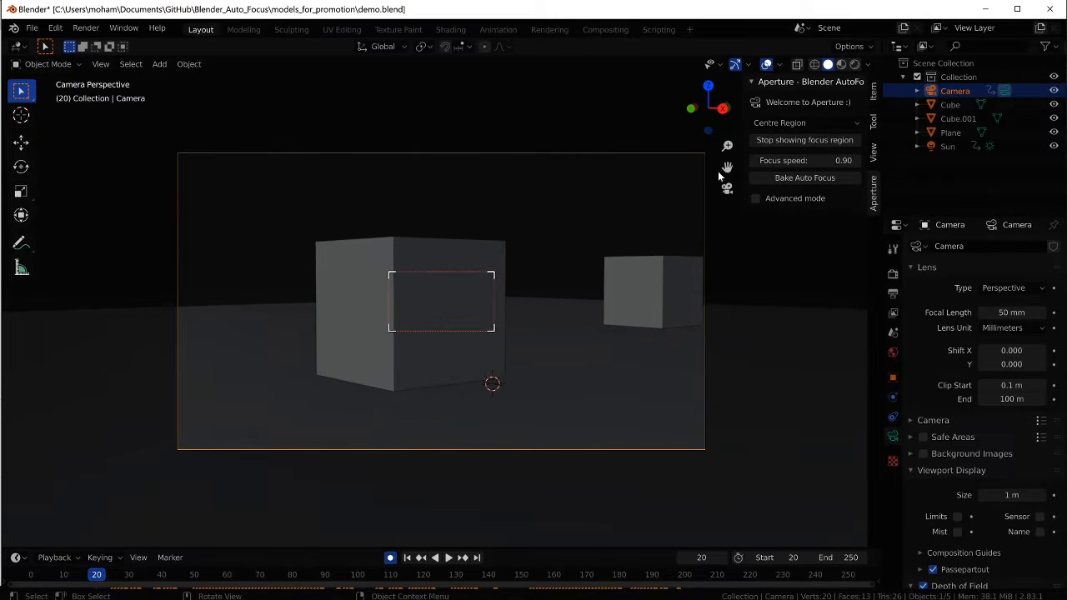
Try the Centre Wide, Centre Very Wide and Entire Frame focus modes on the camera
left_click(793, 124)
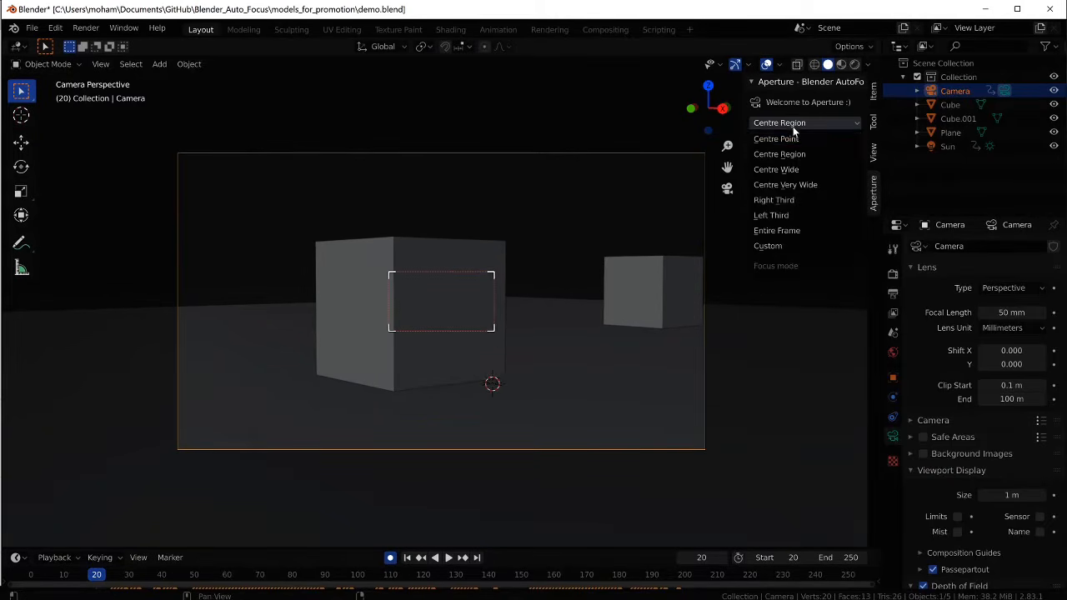
left_click(802, 169)
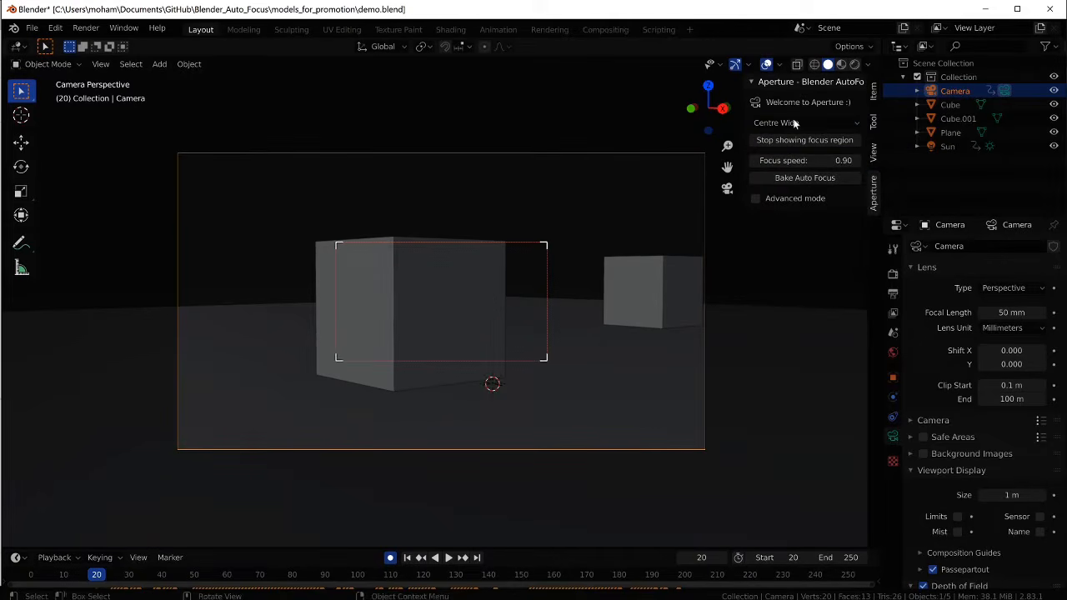
left_click(805, 124)
left_click(810, 186)
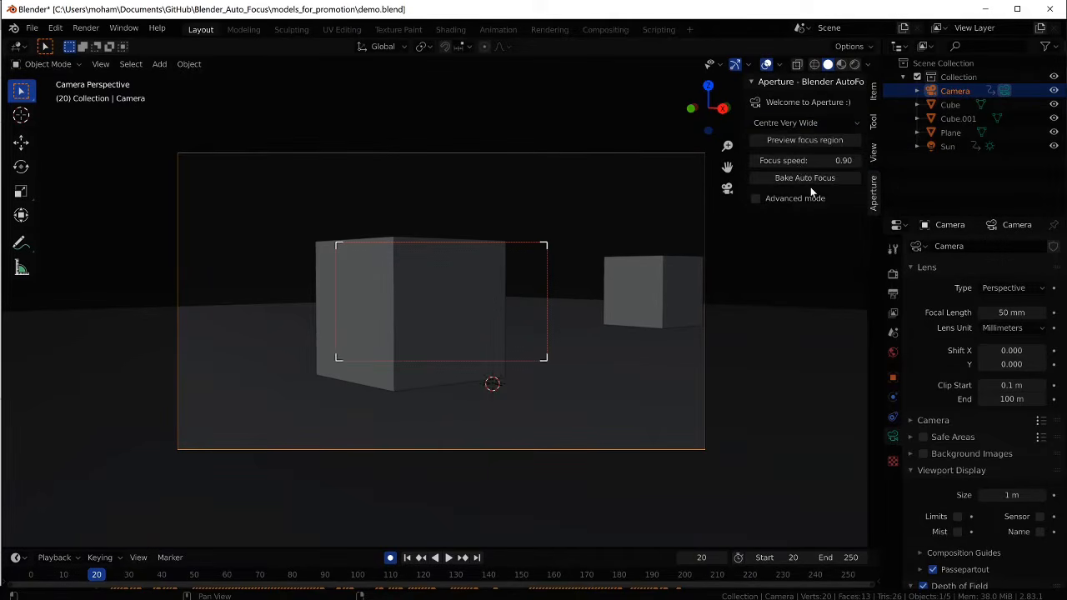
left_click(799, 125)
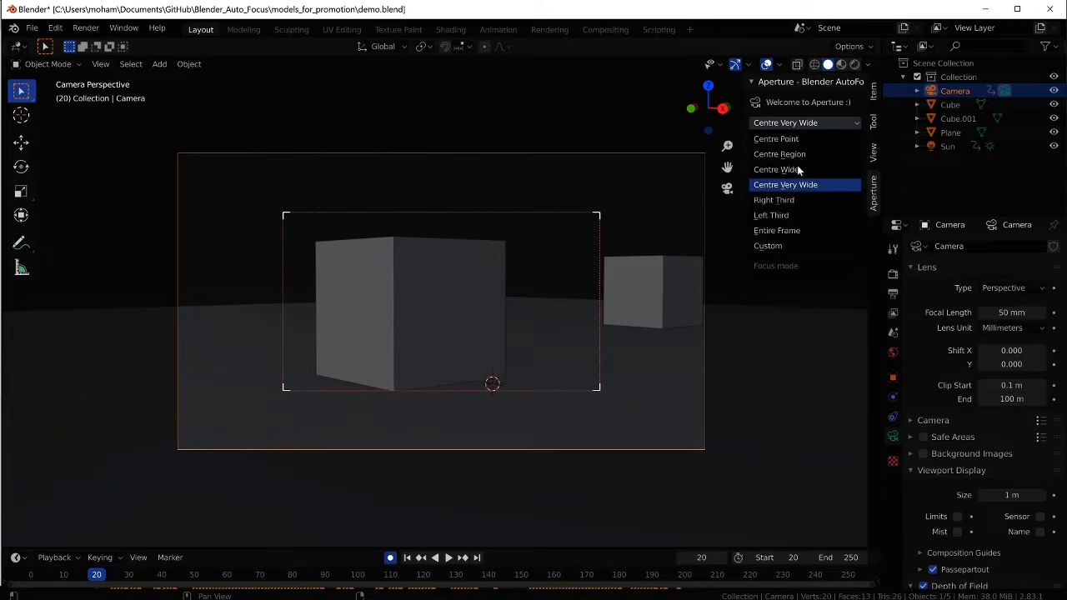
left_click(803, 231)
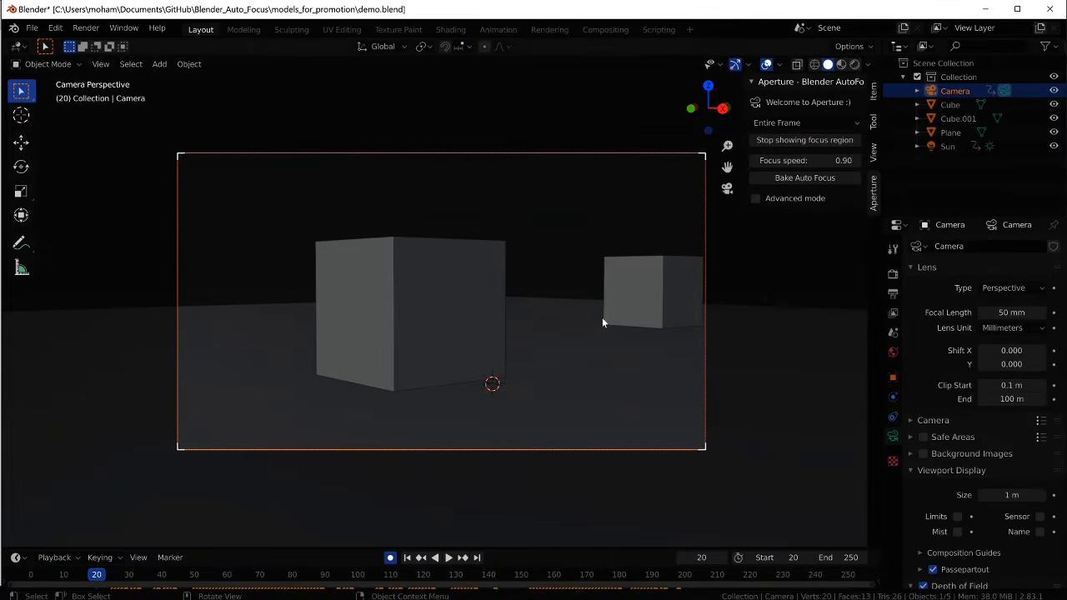
Try the Right Third and Left Third focus modes on the camera
left_click(798, 124)
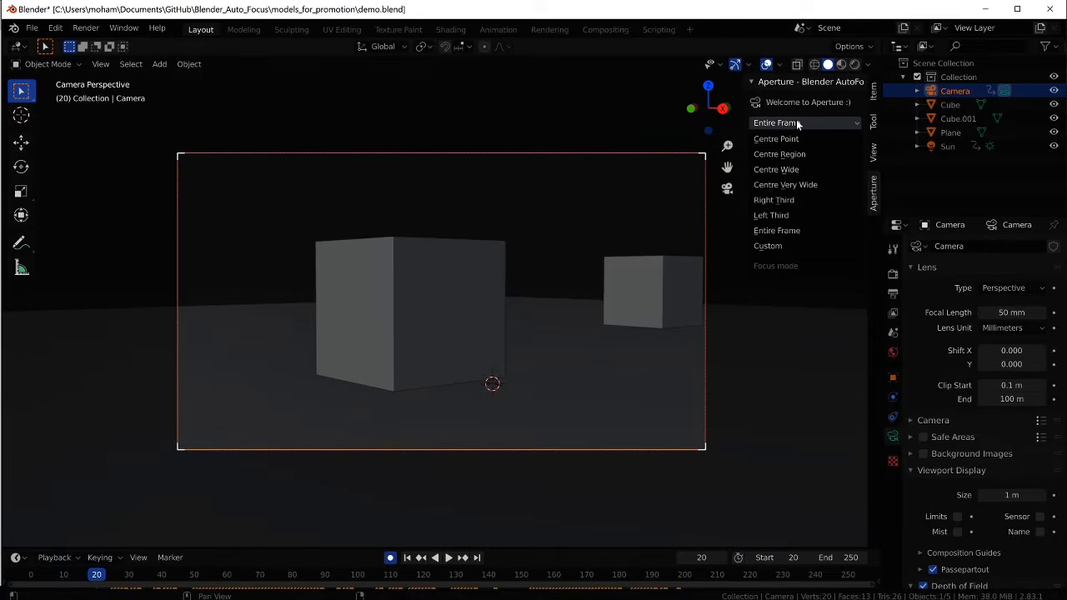
left_click(797, 202)
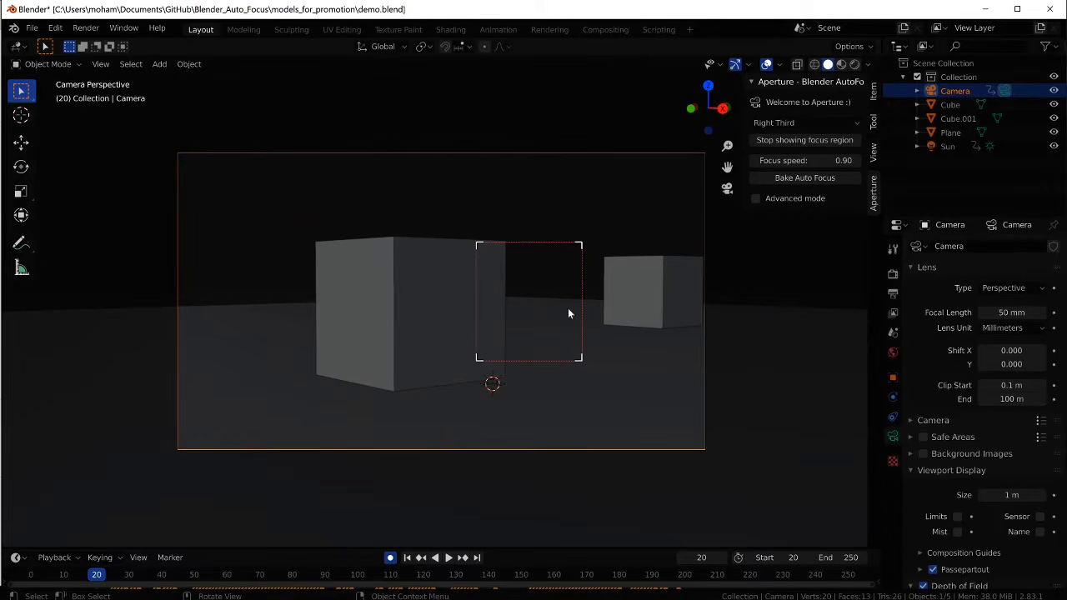
left_click(802, 122)
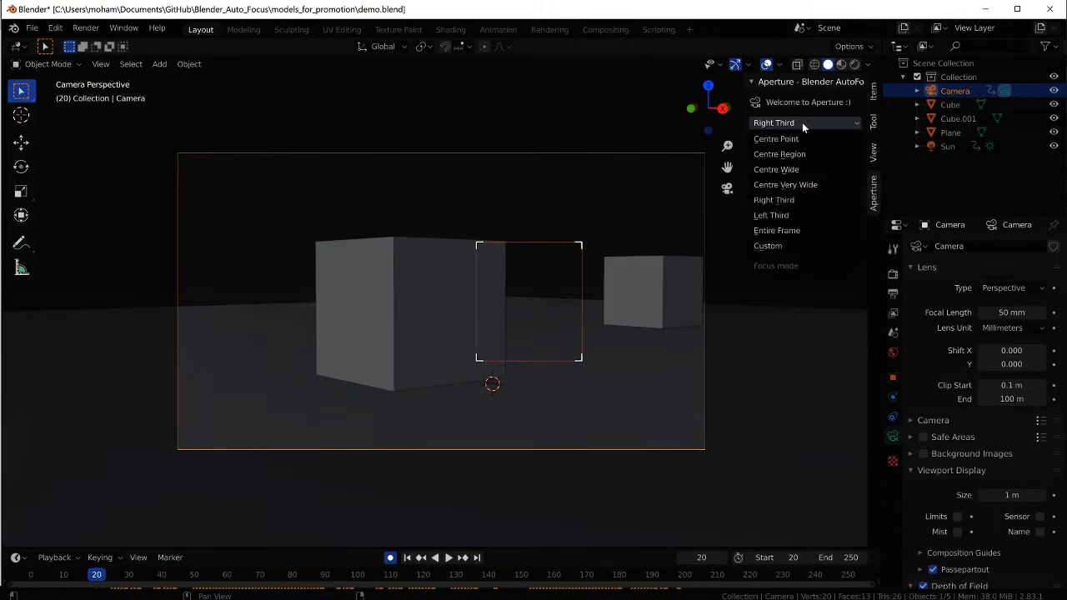
left_click(799, 215)
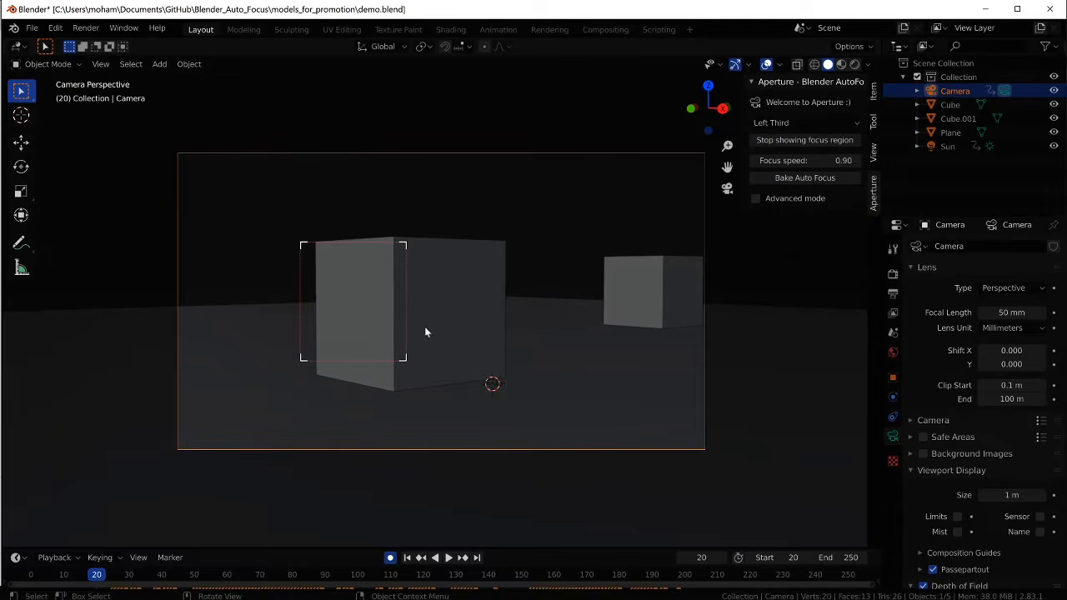
Turn on the camera's Thirds composition guide to compare it with the Left Third focus region, and turn it off again
scroll(935, 410, "down", 2)
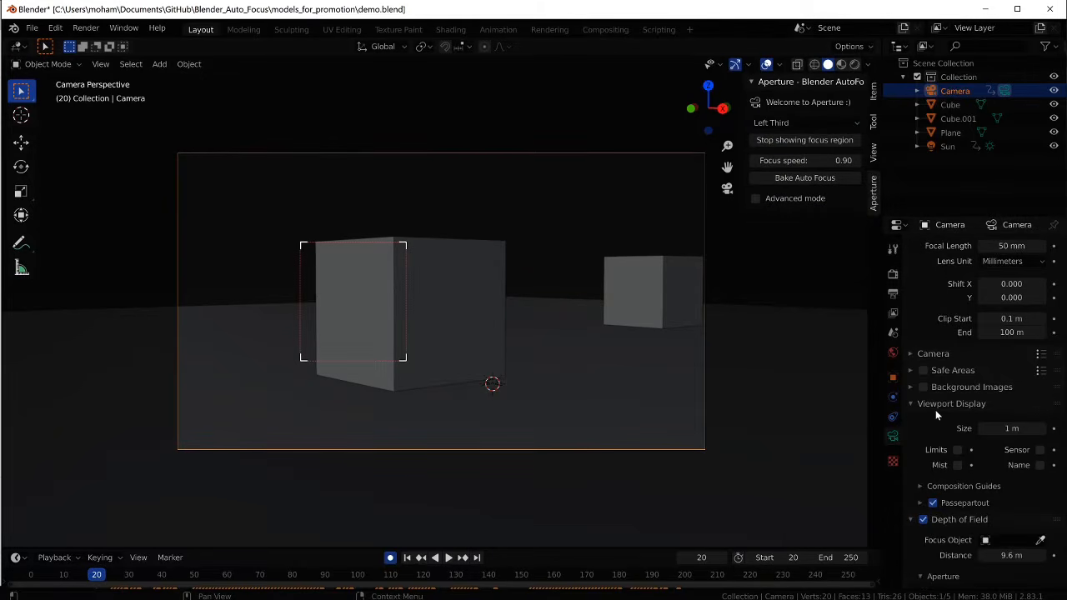
left_click(944, 486)
scroll(969, 480, "down", 2)
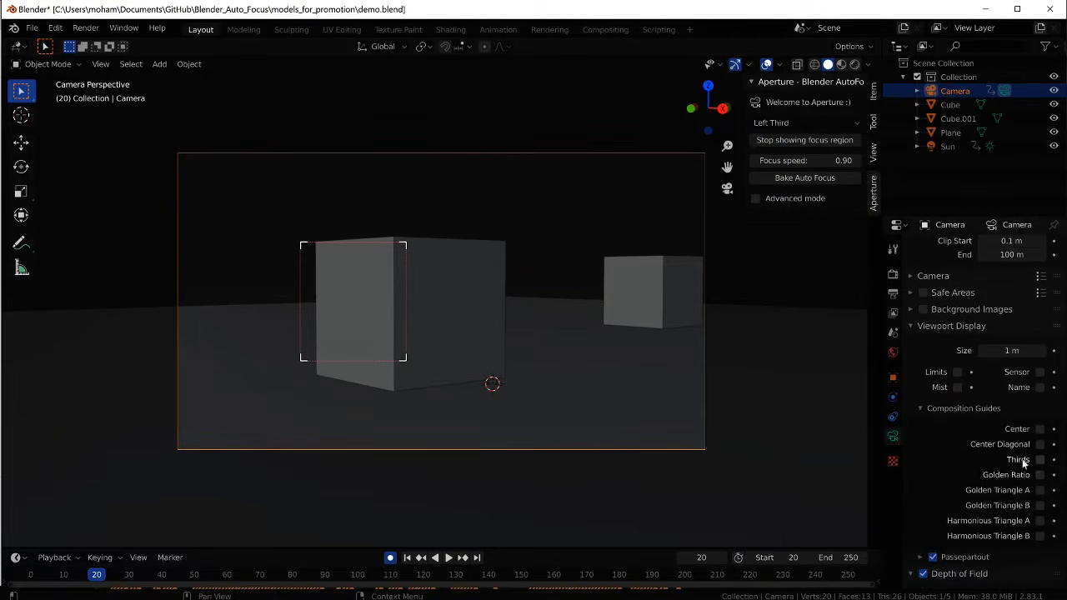
left_click(1040, 459)
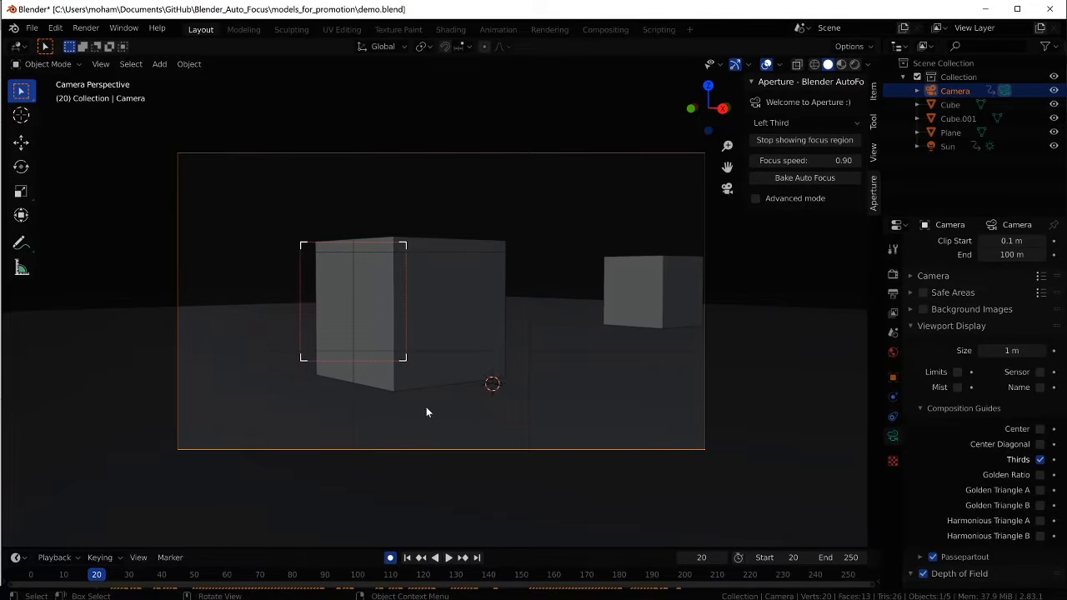
left_click(1039, 459)
Switch the focus mode to Custom, move the focus region below the rear cube and make it shorter and slightly wider
left_click(774, 124)
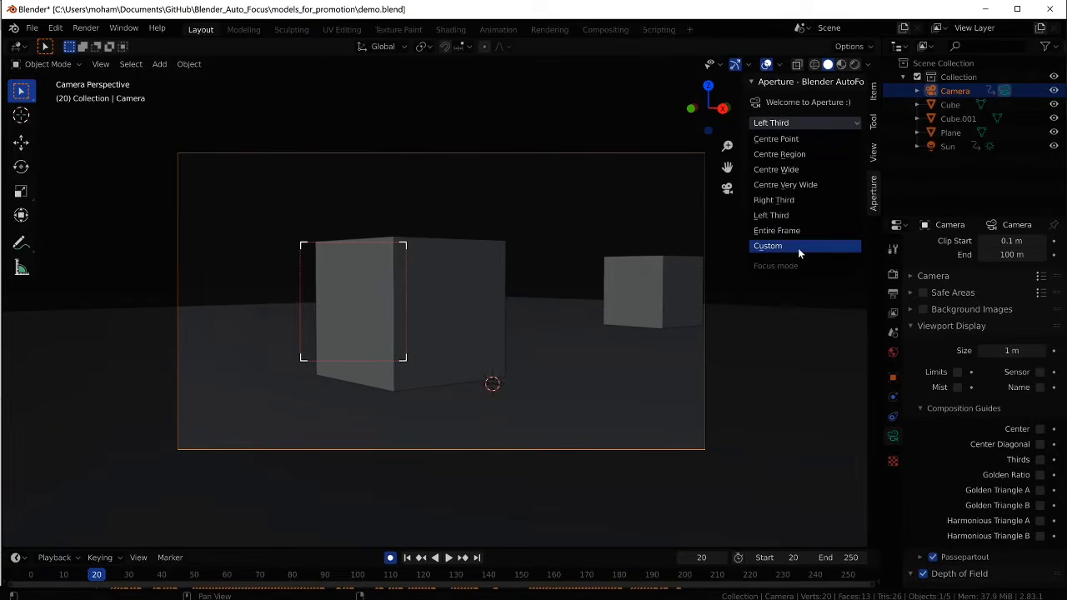
left_click(797, 248)
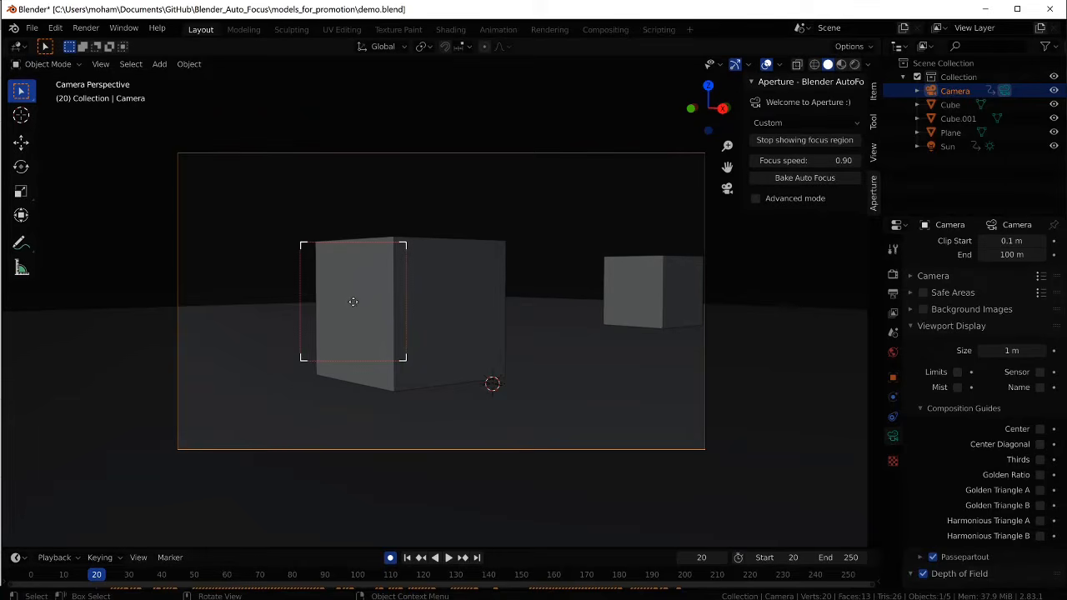
left_click_drag(353, 301, 634, 376)
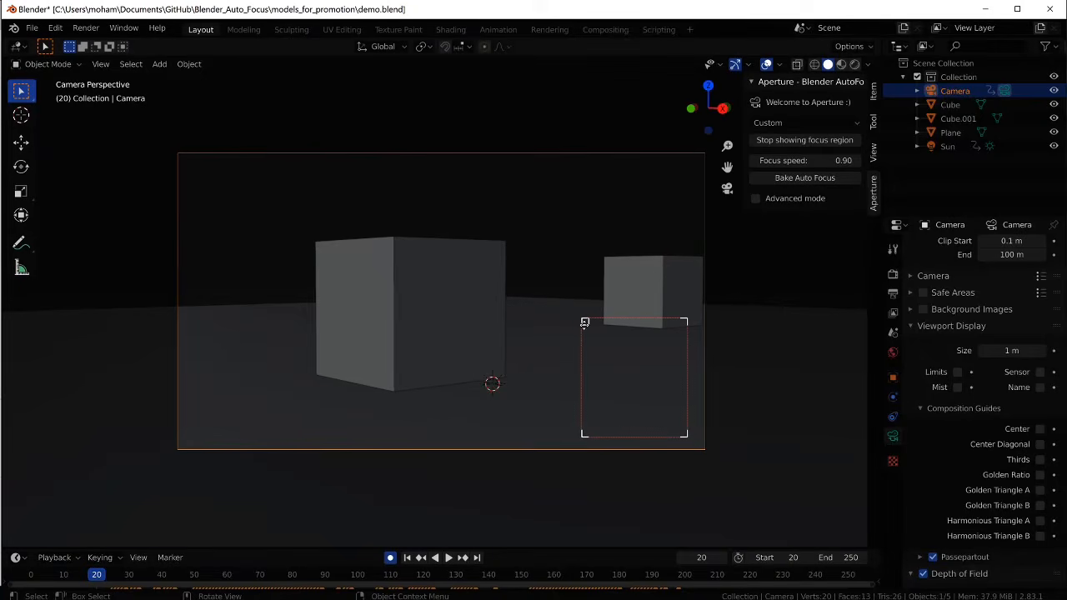
left_click_drag(585, 323, 575, 351)
left_click_drag(627, 392, 604, 382)
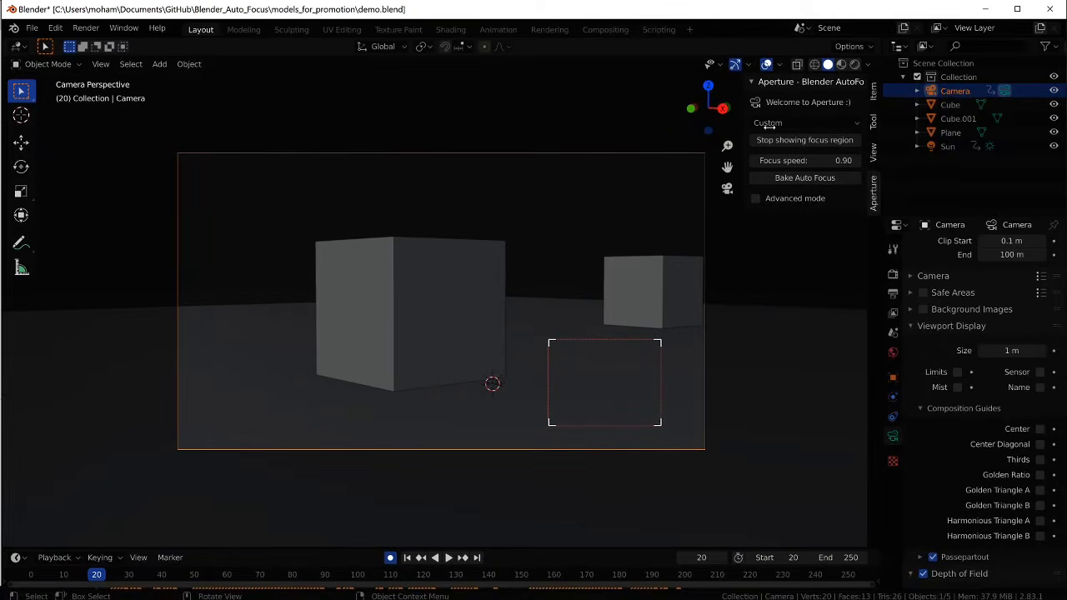
Change the focus mode from Custom back to Centre Region
left_click(827, 122)
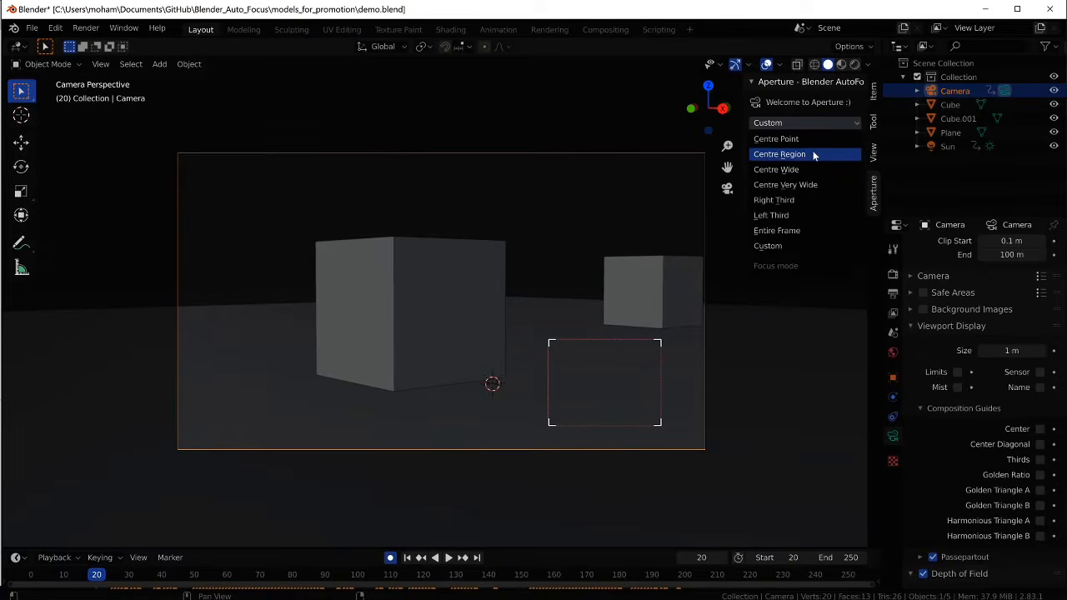
left_click(814, 155)
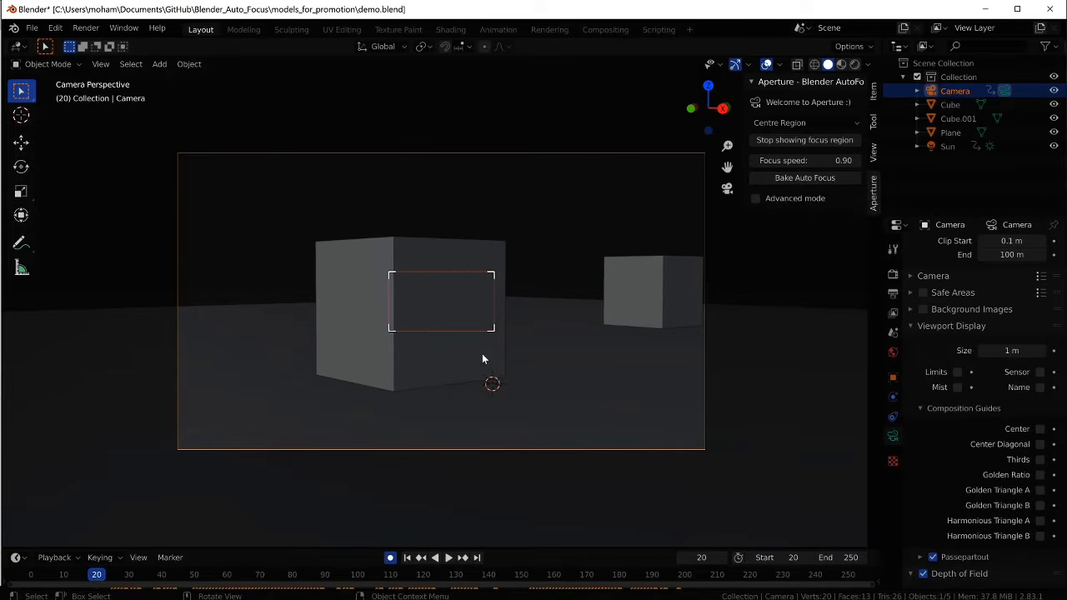
Bake the auto focus for the Centre Region and turn on the camera's Limits display to show its focus point
left_click(821, 184)
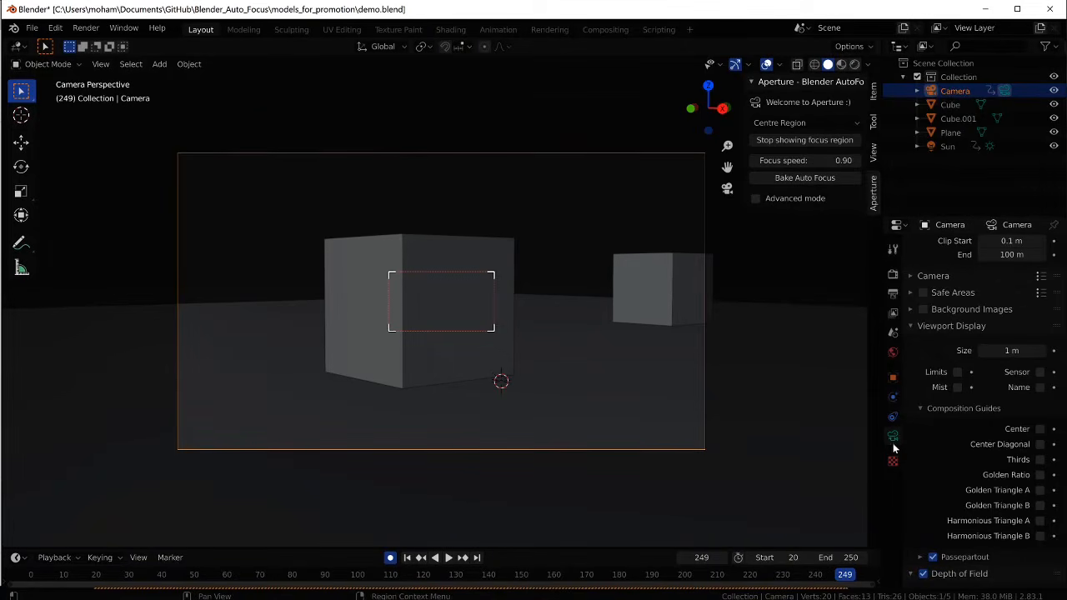
left_click(960, 373)
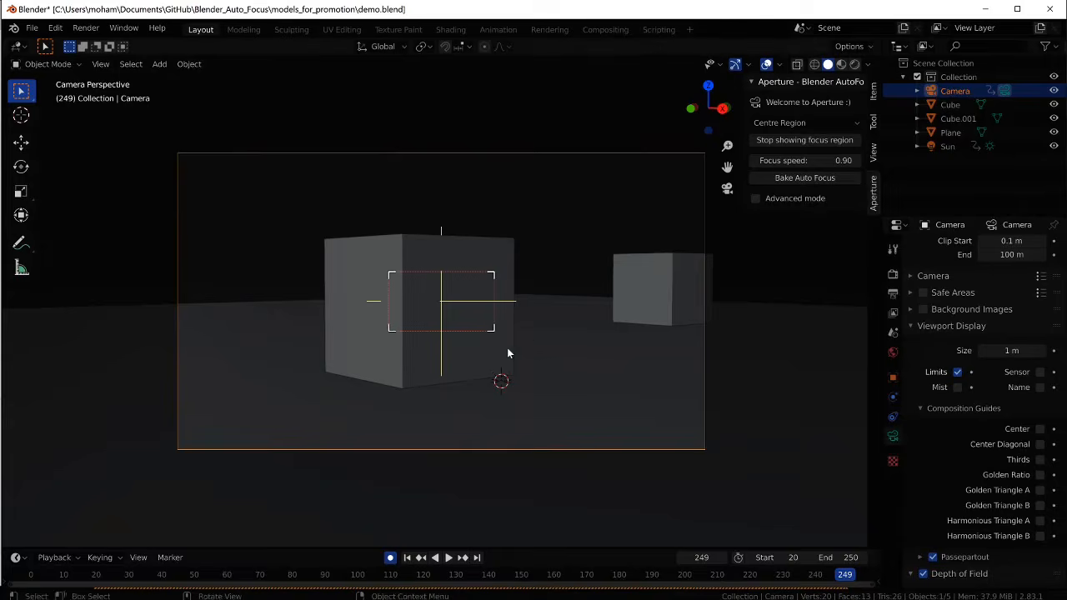
middle_click_drag(507, 349, 471, 312)
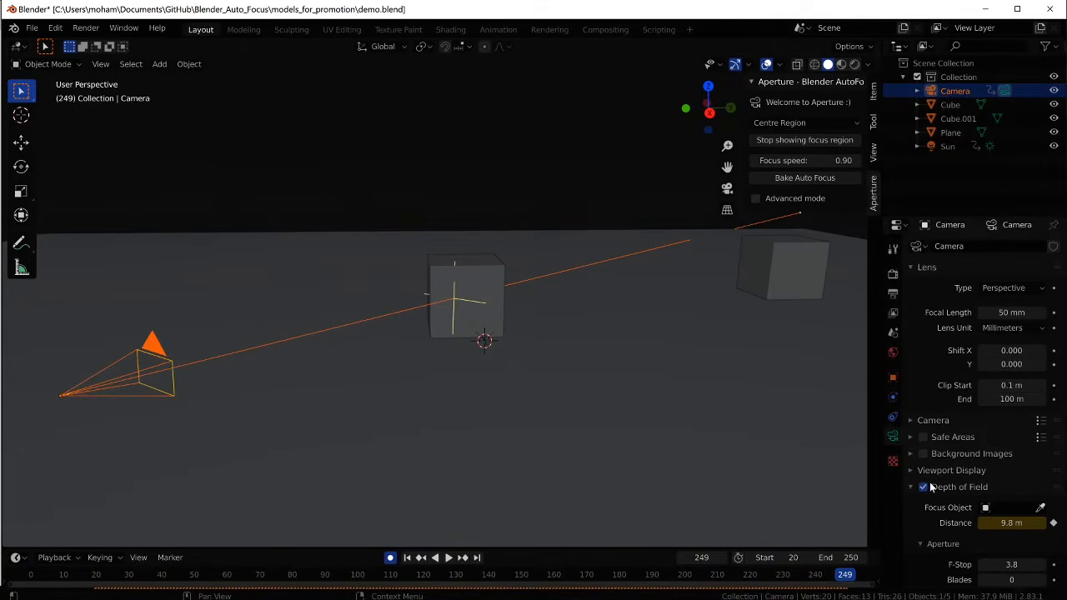
Set the camera's depth of field F-Stop to 0.1
scroll(1017, 464, "down", 1)
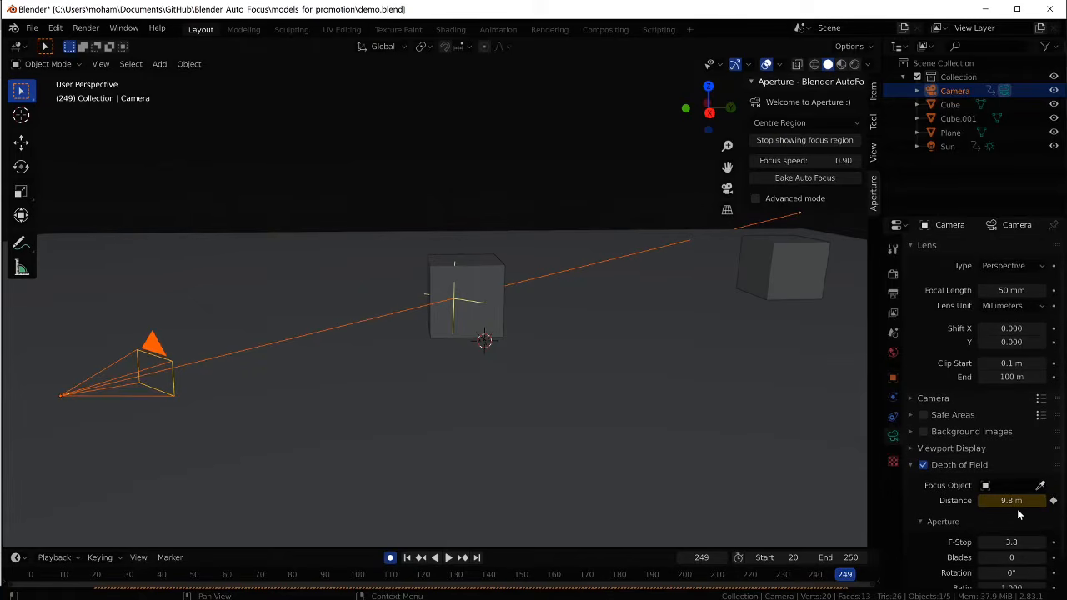
left_click(1017, 543)
key("BackSpace")
key("BackSpace")
key("BackSpace")
type("0.1")
key("Return")
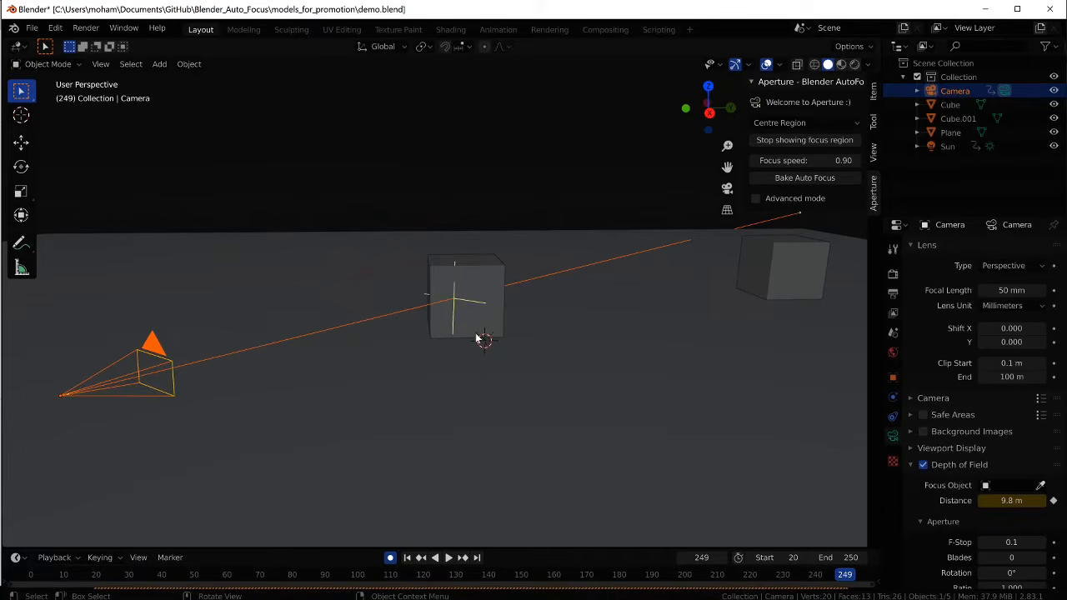
Play the baked animation through the camera from frame 20 and pause it at frame 56
key("shift+Left")
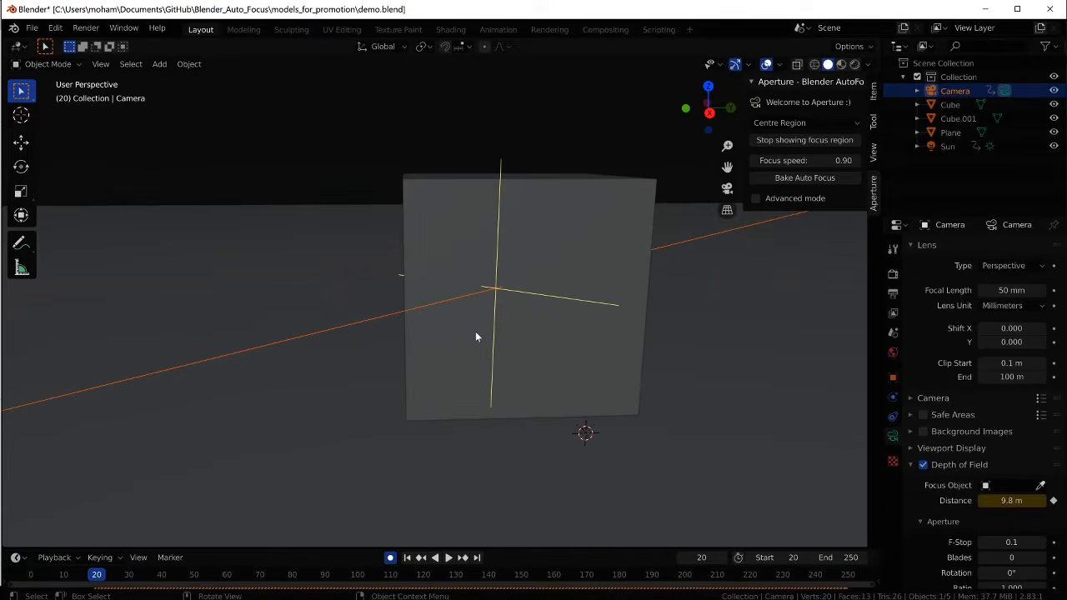
key("KP_0")
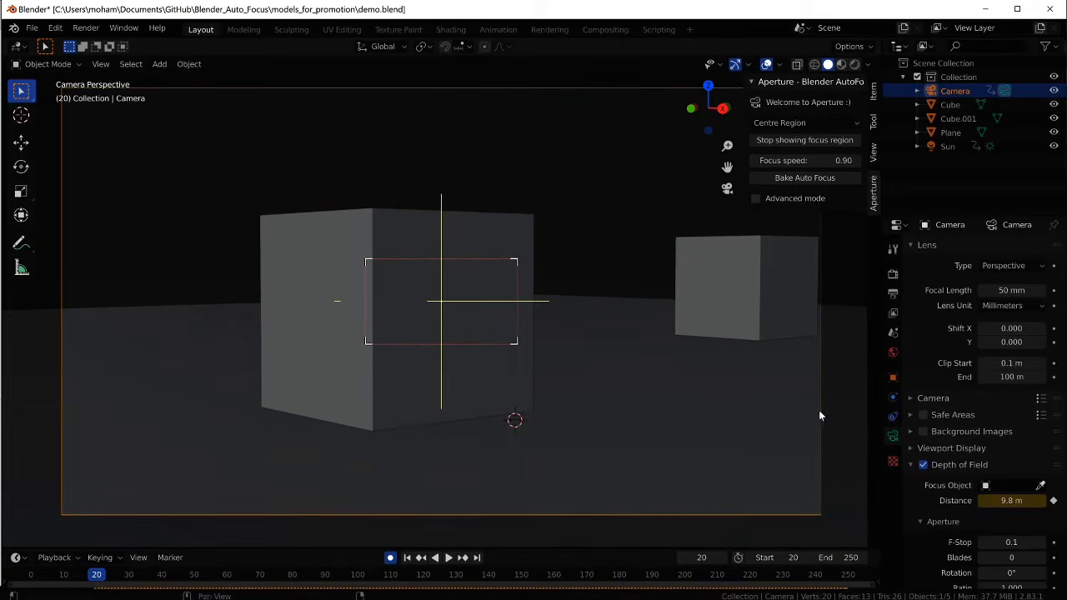
key("space")
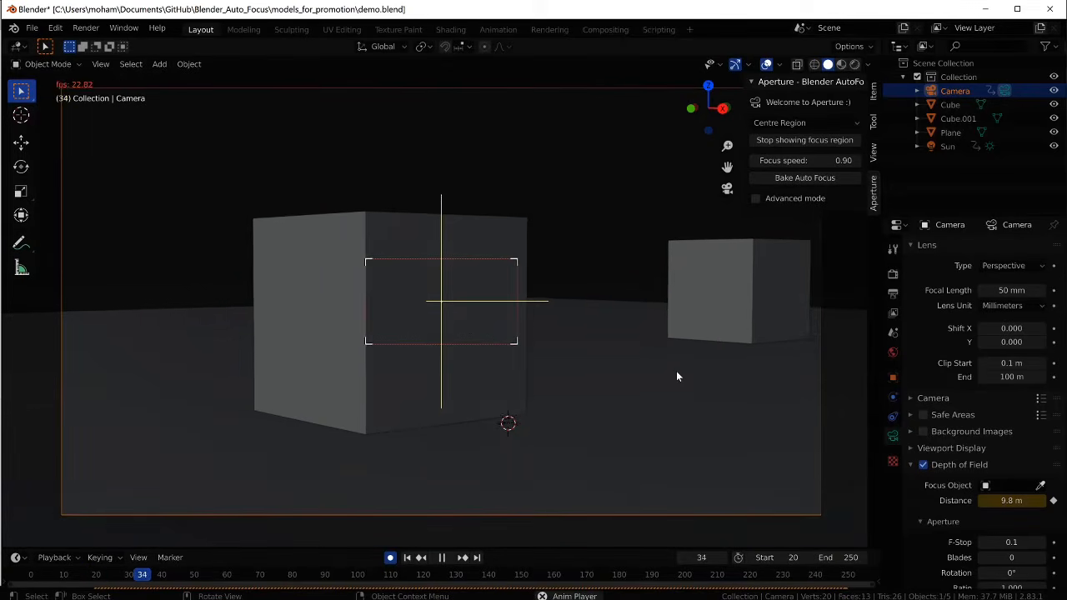
key("space")
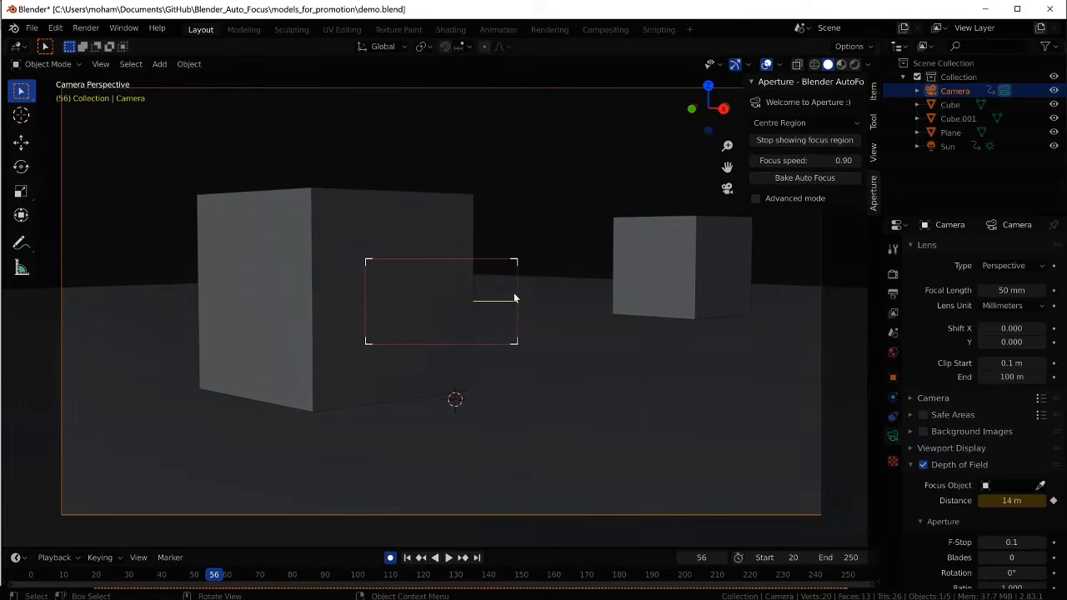
Continue the playback from outside the camera to follow the focus point between the two cubes, and pause at frame 209
middle_click_drag(501, 306, 480, 329)
scroll(438, 303, "down", 3)
scroll(480, 329, "down", 2)
key("space")
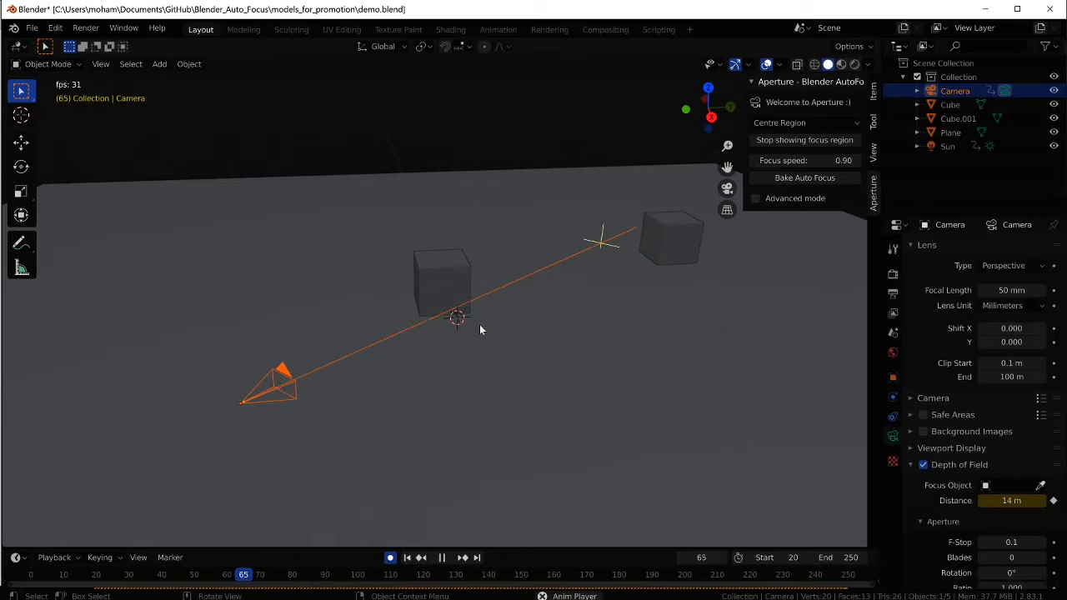
scroll(489, 325, "down", 5)
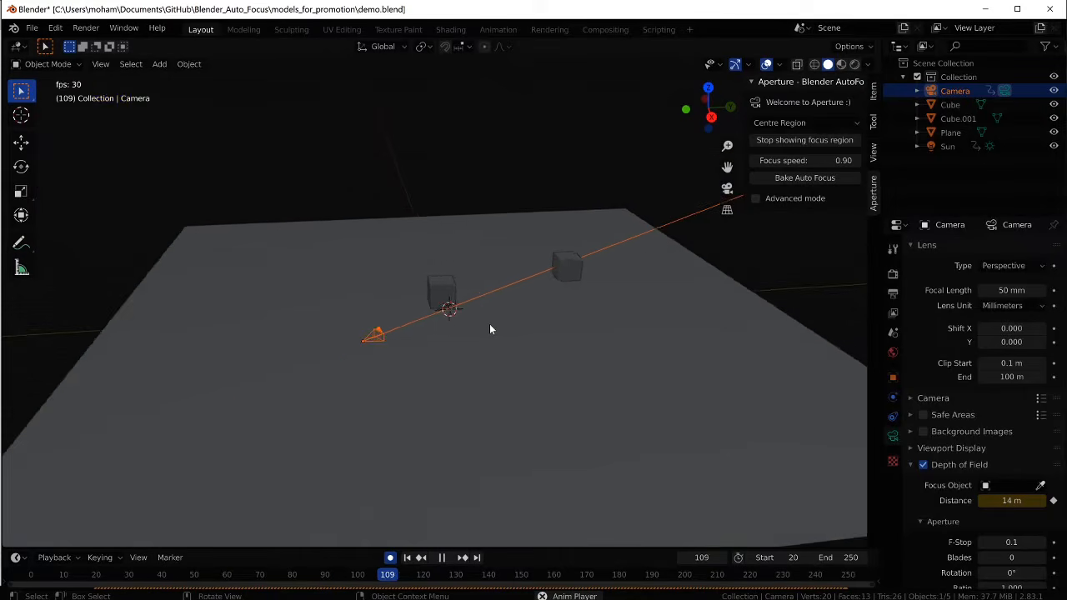
middle_click_drag(488, 324, 521, 322)
scroll(521, 321, "up", 3)
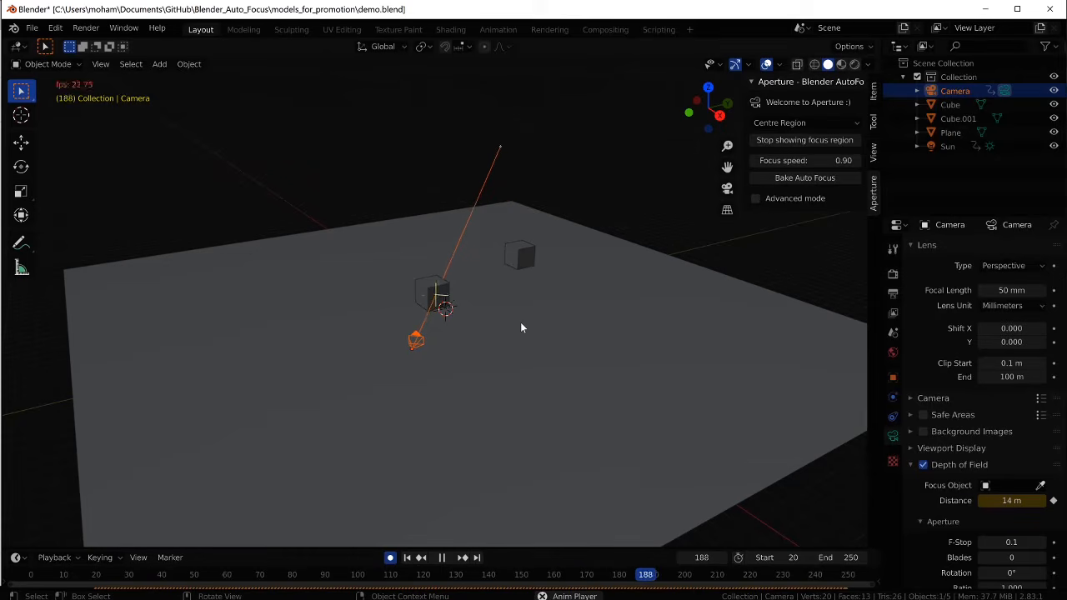
key("space")
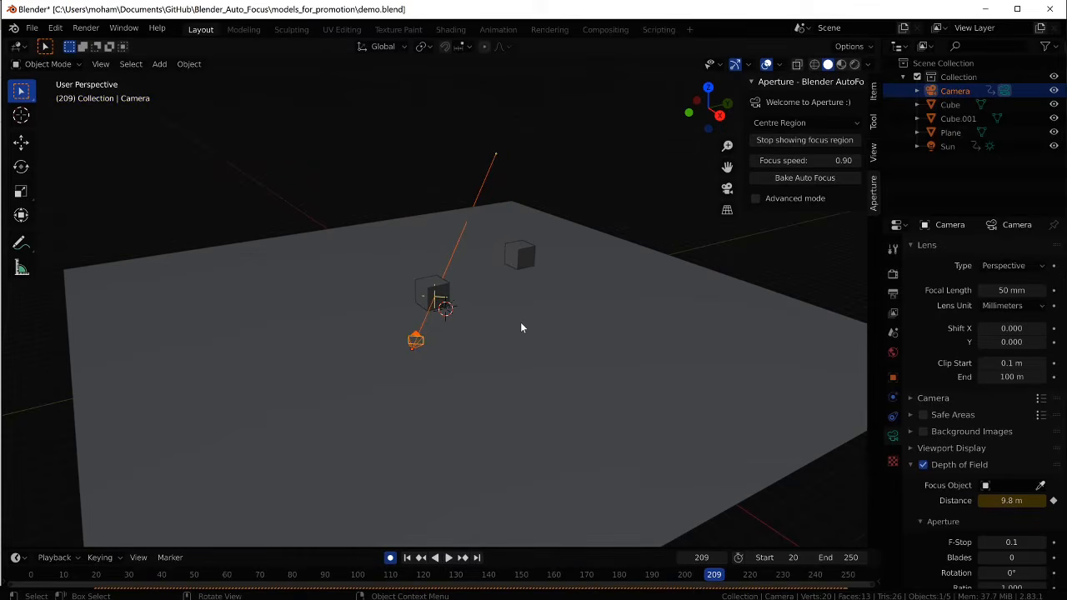
Go to frame 121 in the camera view and examine the rear cube within the focus region, with the camera selected
key("KP_0")
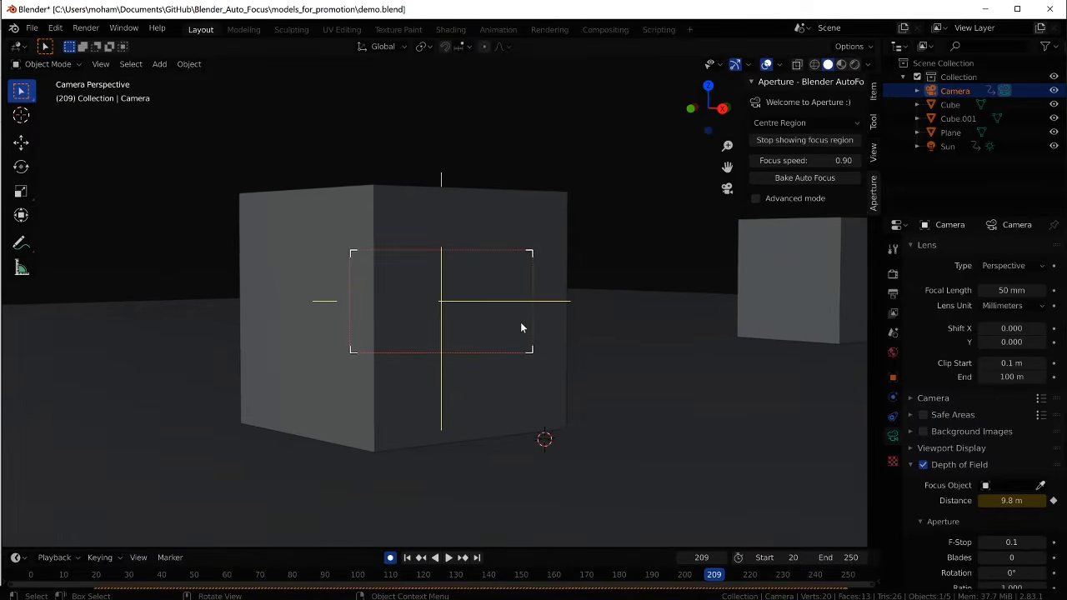
left_click(351, 575)
key("space")
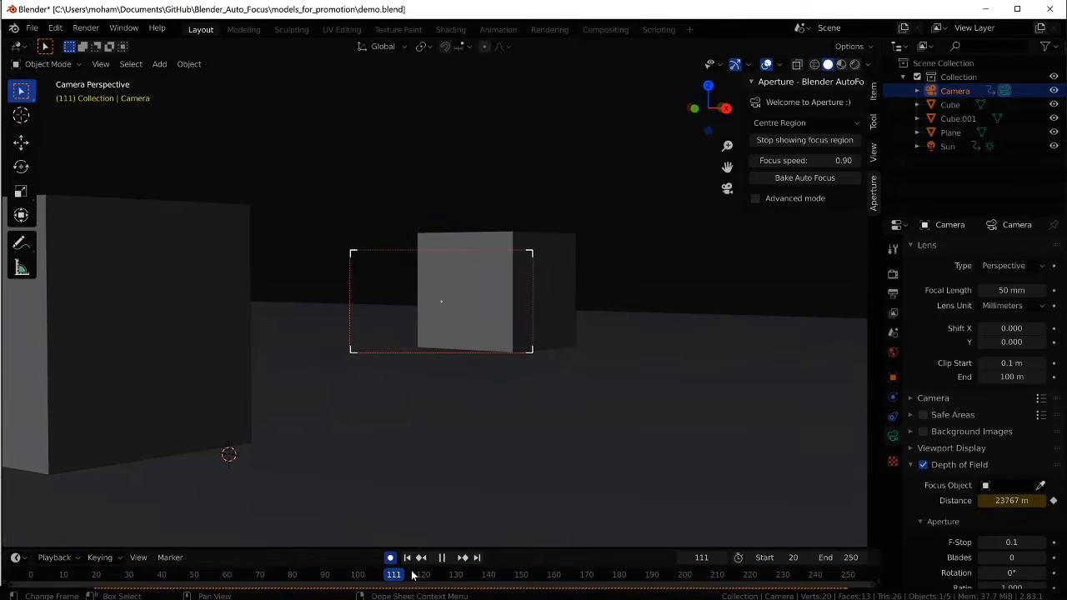
left_click(428, 574)
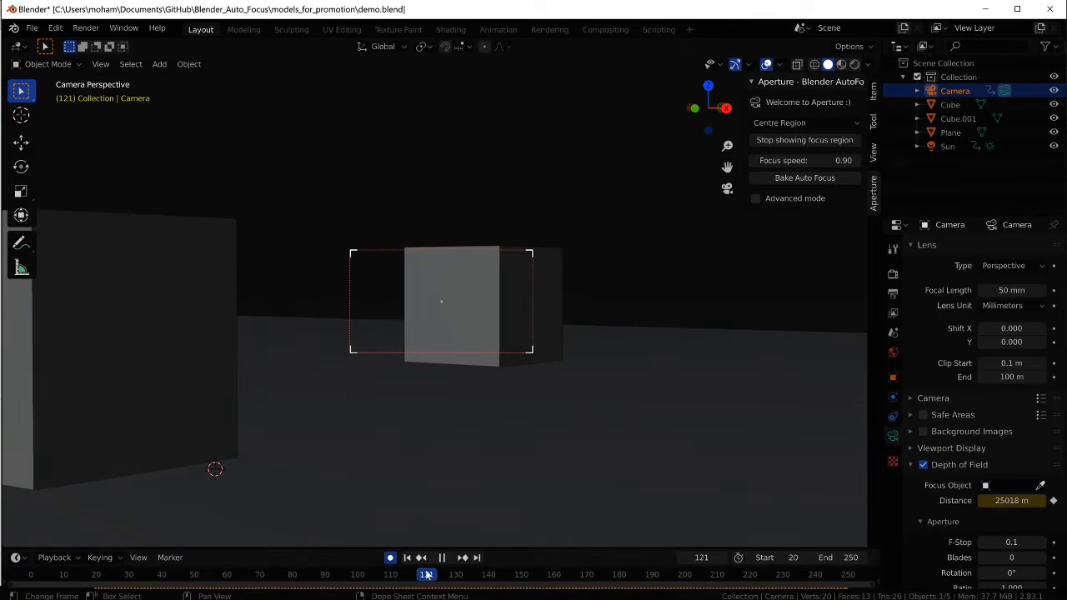
key("space")
left_click(509, 373)
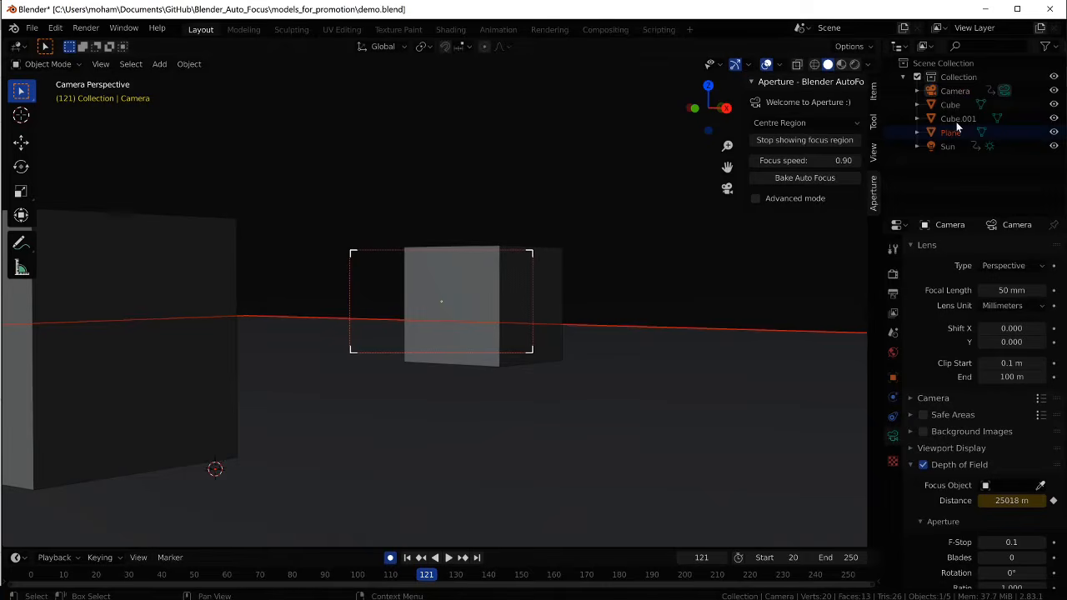
left_click(954, 91)
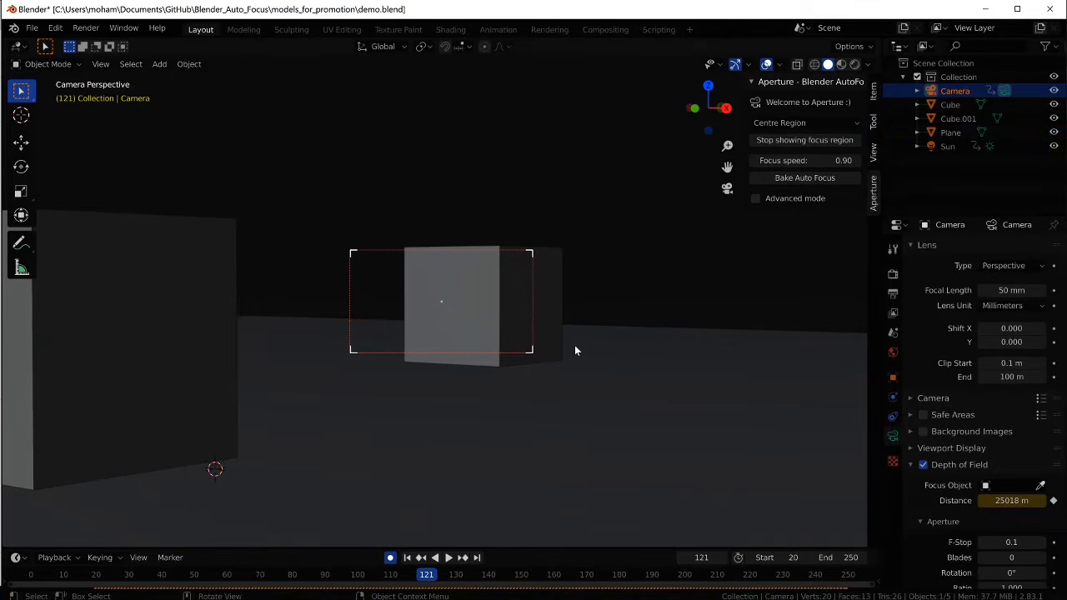
scroll(523, 297, "up", 2)
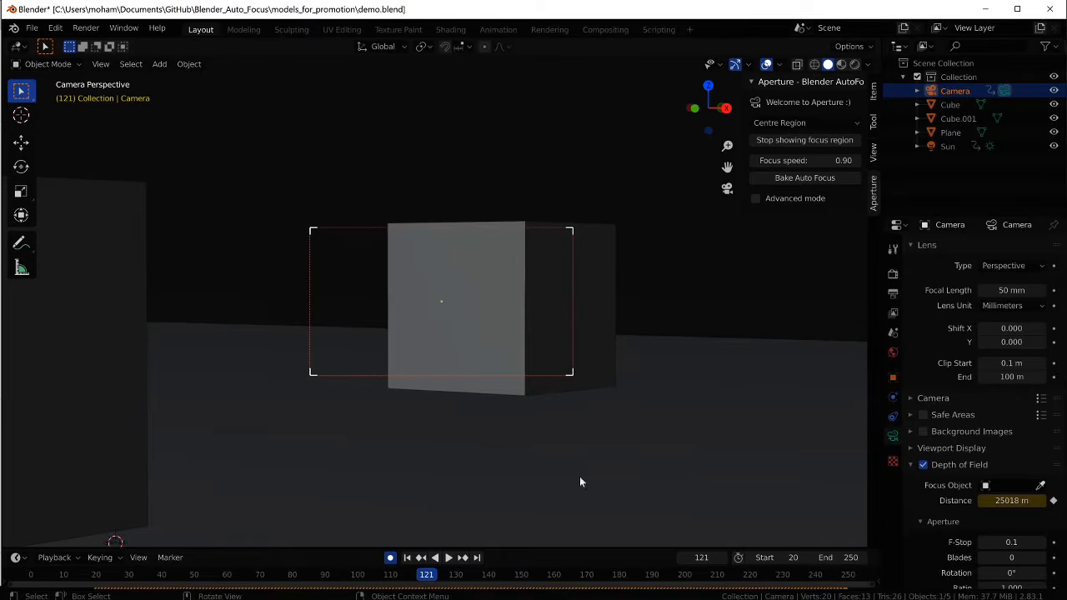
scroll(561, 405, "down", 3)
scroll(561, 406, "up", 1)
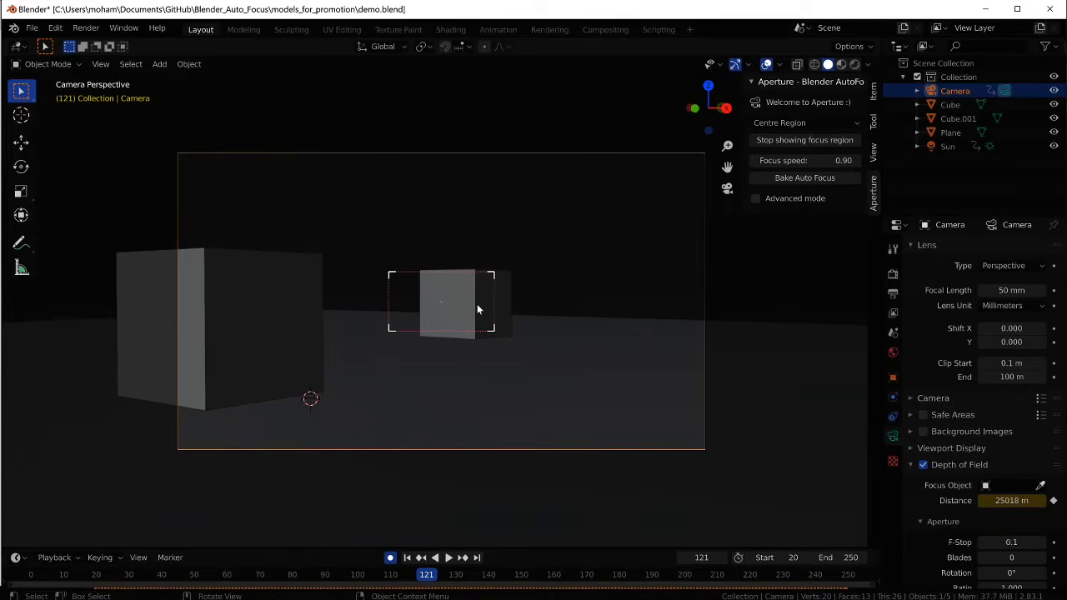
middle_click_drag(478, 309, 456, 329)
key("KP_0")
Enable Advanced mode for the auto focus and set the focusing strategy to Closest
left_click(793, 199)
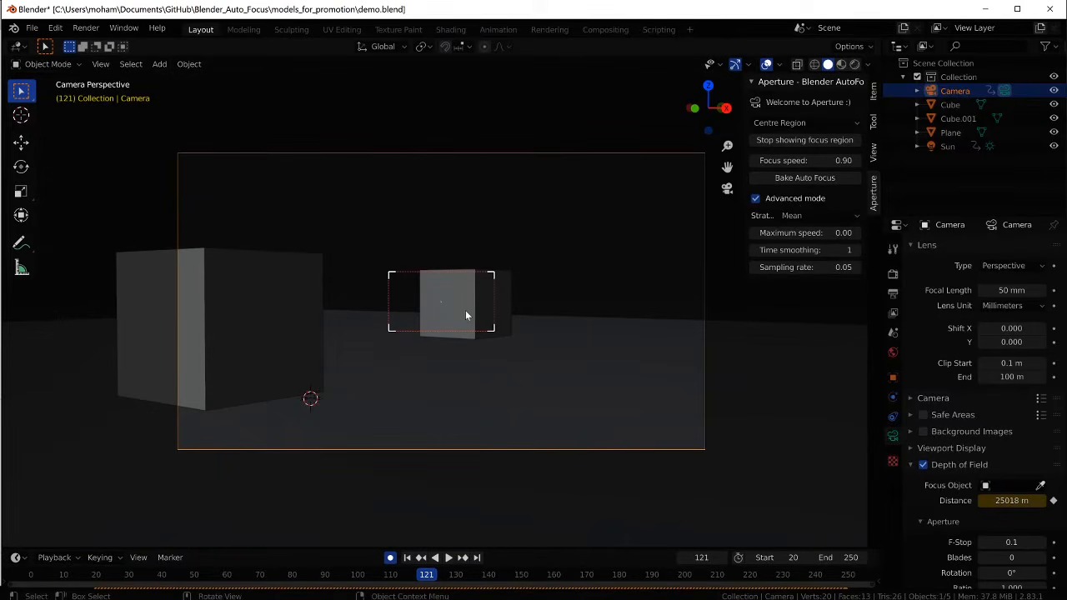
scroll(466, 315, "up", 4)
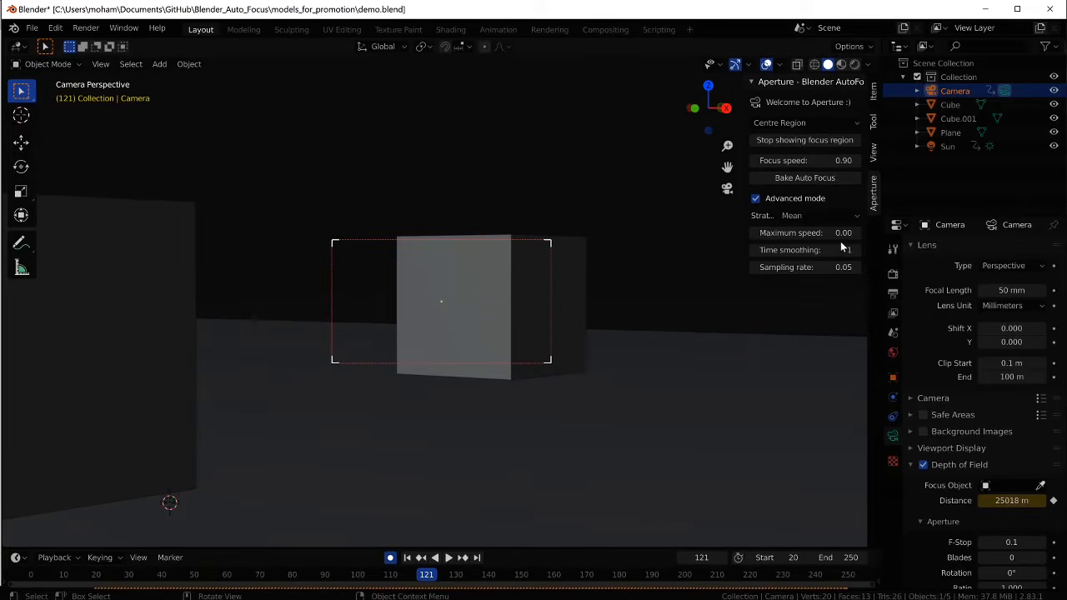
left_click(803, 217)
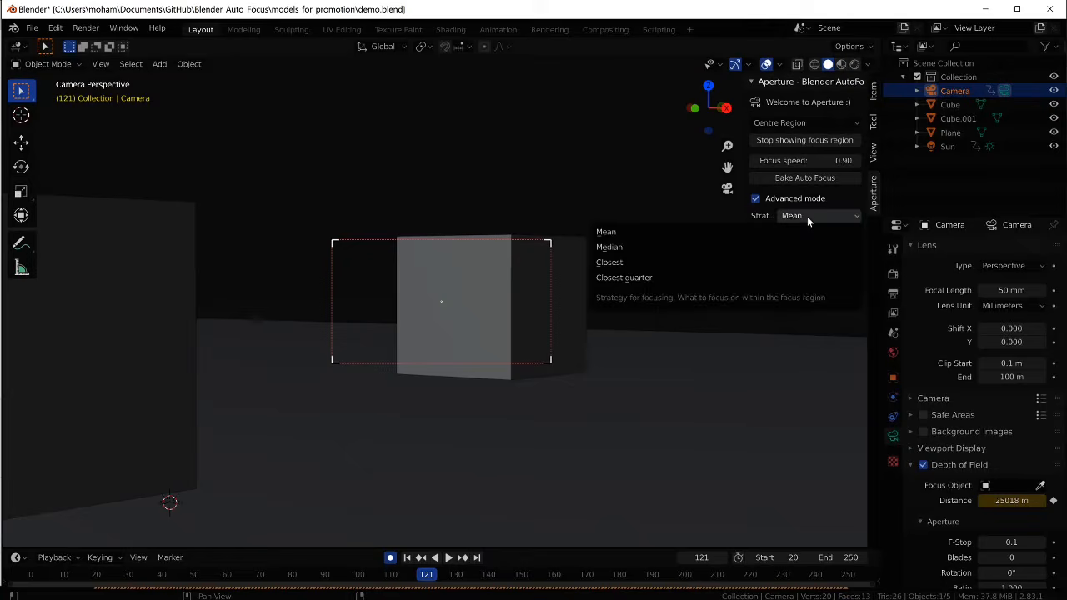
left_click(653, 263)
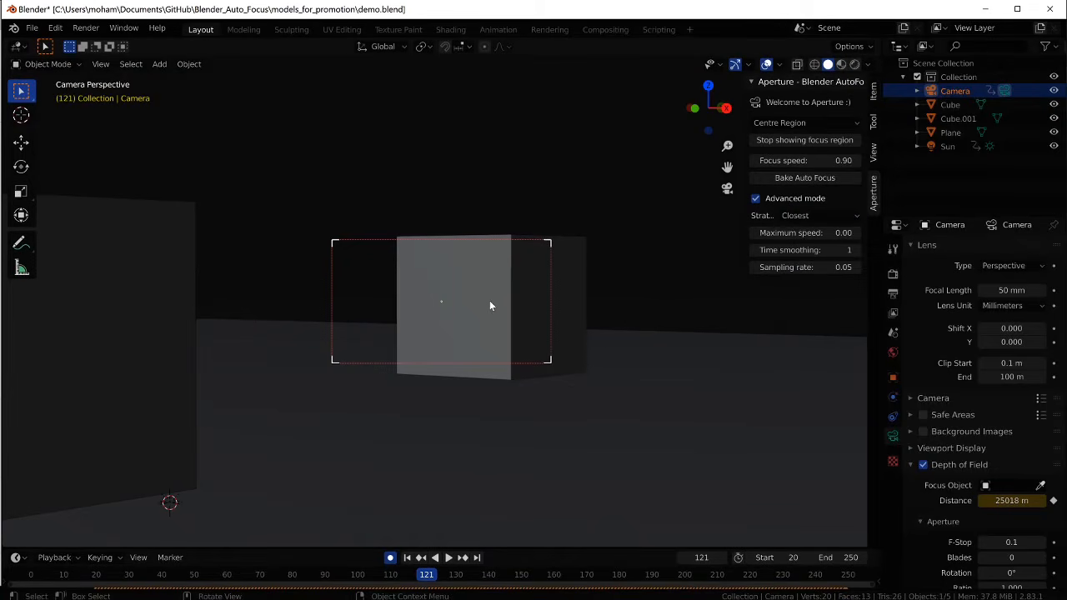
Return to the first frame of the animation and bake the auto focus again with the Closest strategy
scroll(489, 304, "down", 4)
scroll(489, 306, "down", 2)
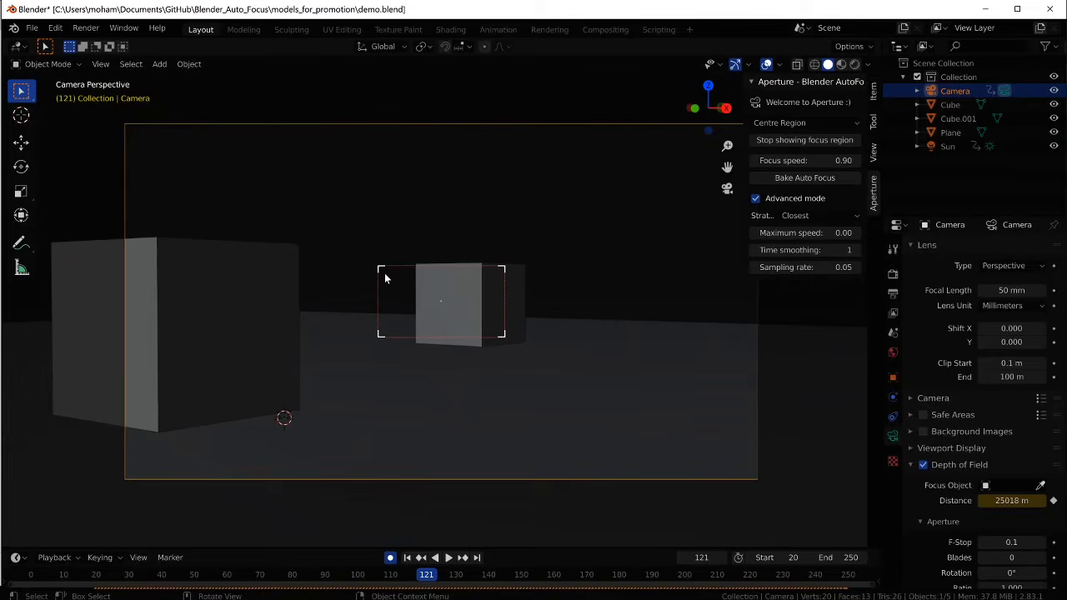
scroll(401, 356, "up", 2)
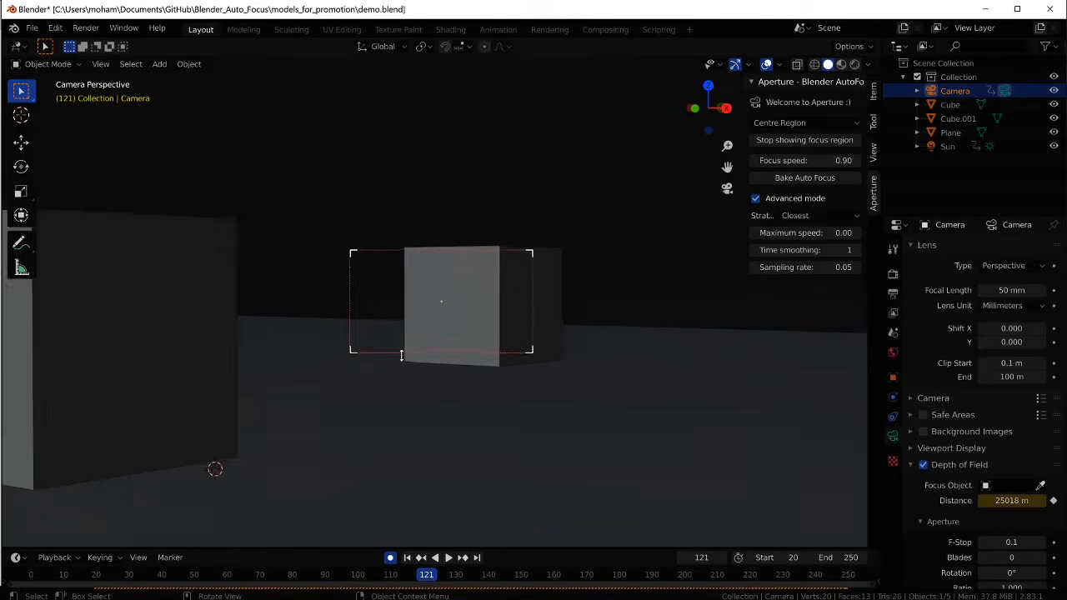
scroll(466, 272, "up", 1)
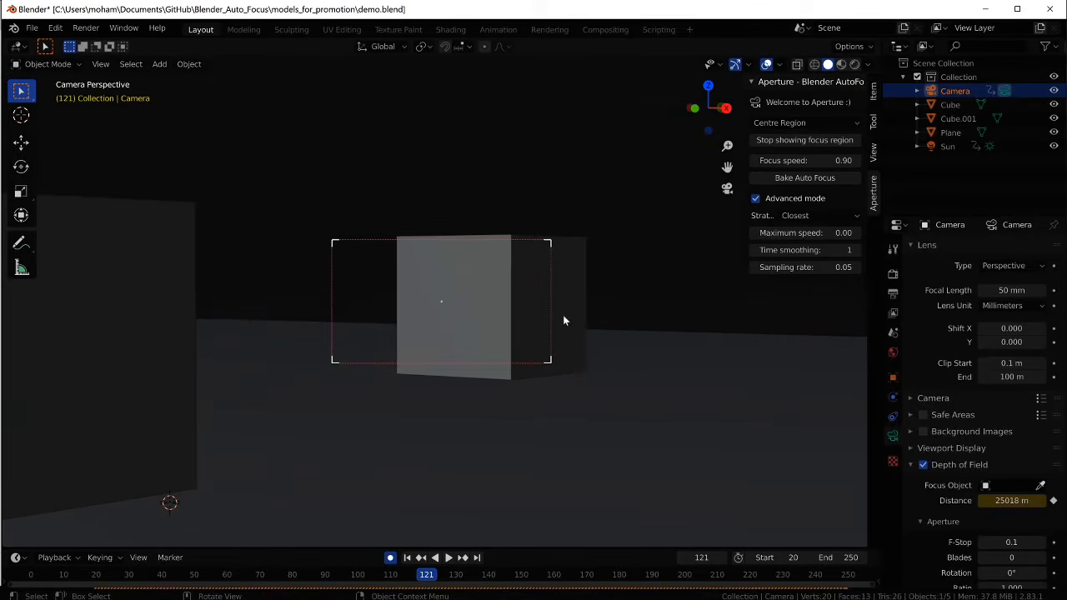
key("Home")
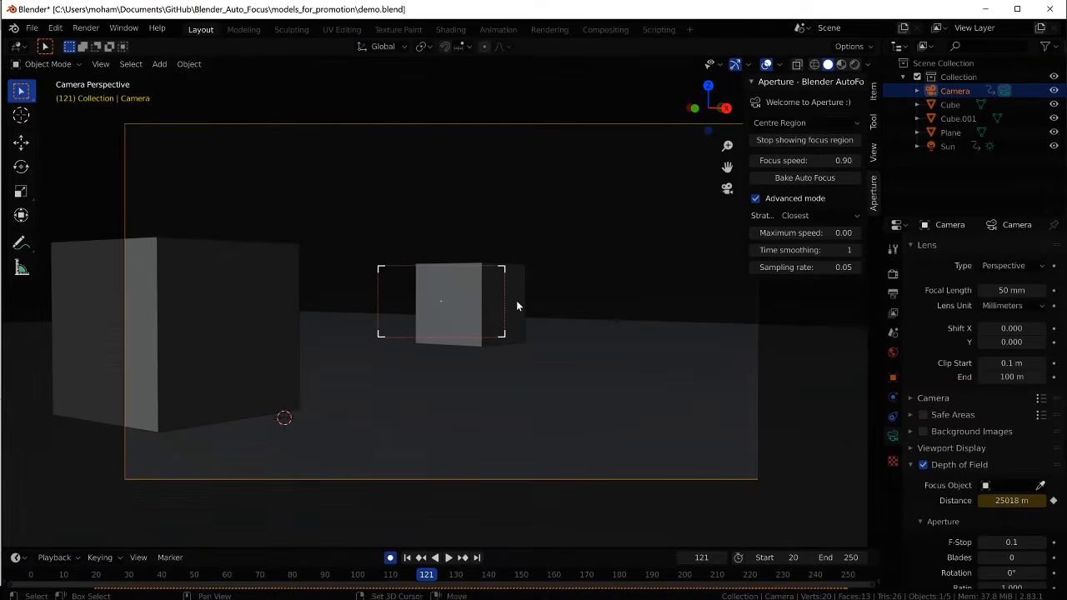
key("shift+Left")
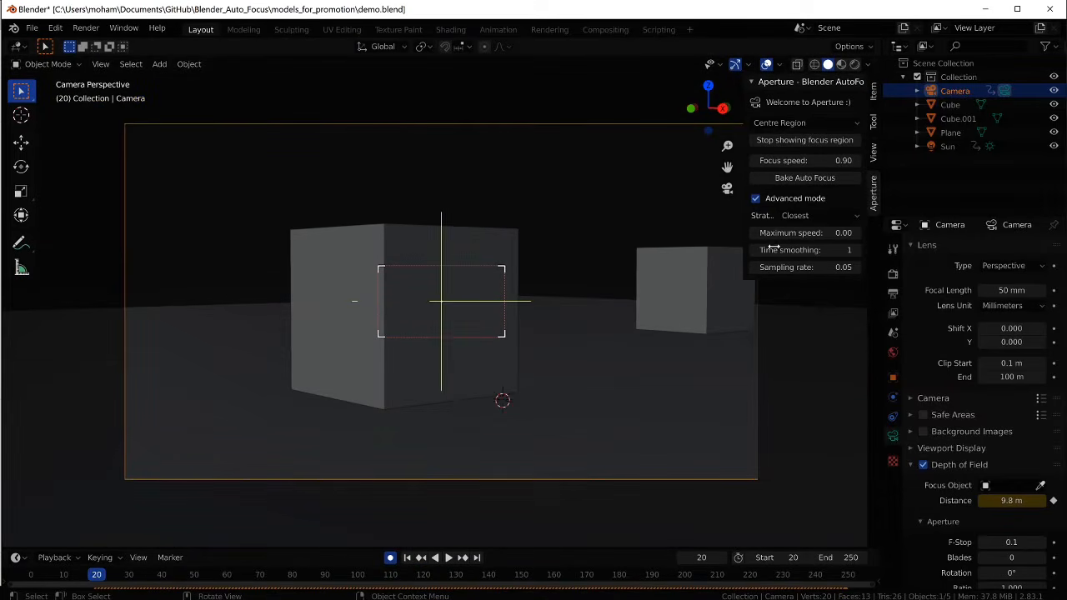
left_click(817, 180)
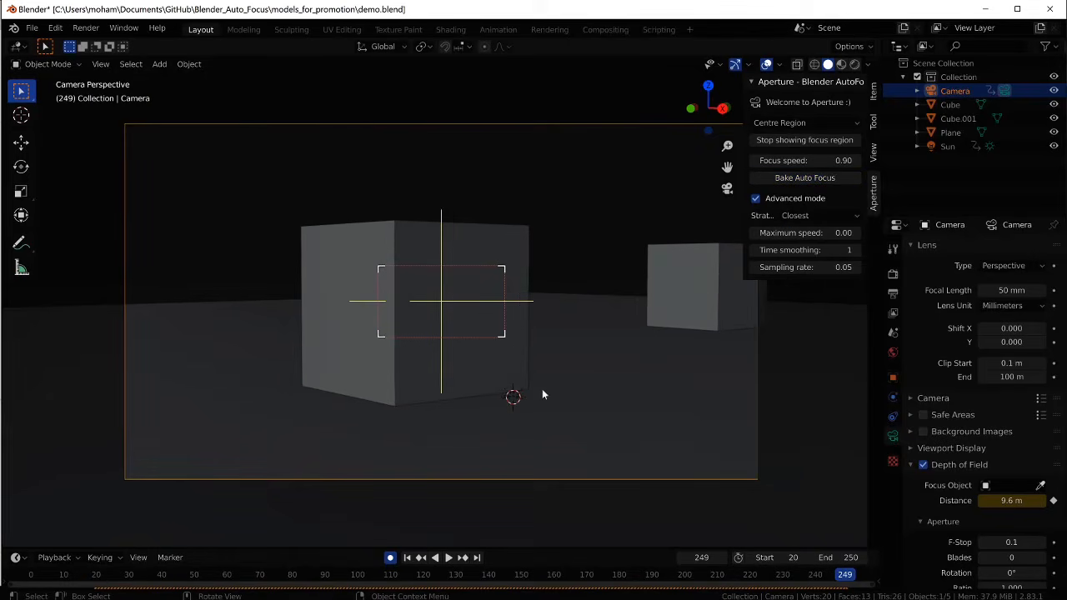
Play the rebaked animation from frame 20 while viewing the camera and cubes from outside, and pause at frame 214
key("shift+Left")
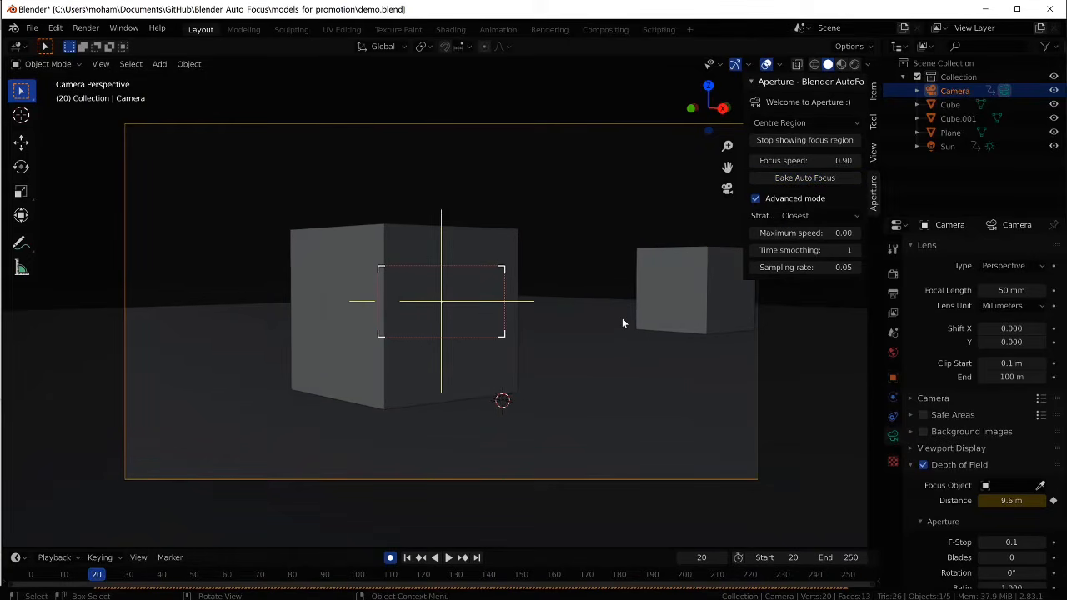
key("space")
middle_click_drag(563, 291, 531, 327)
scroll(531, 327, "down", 6)
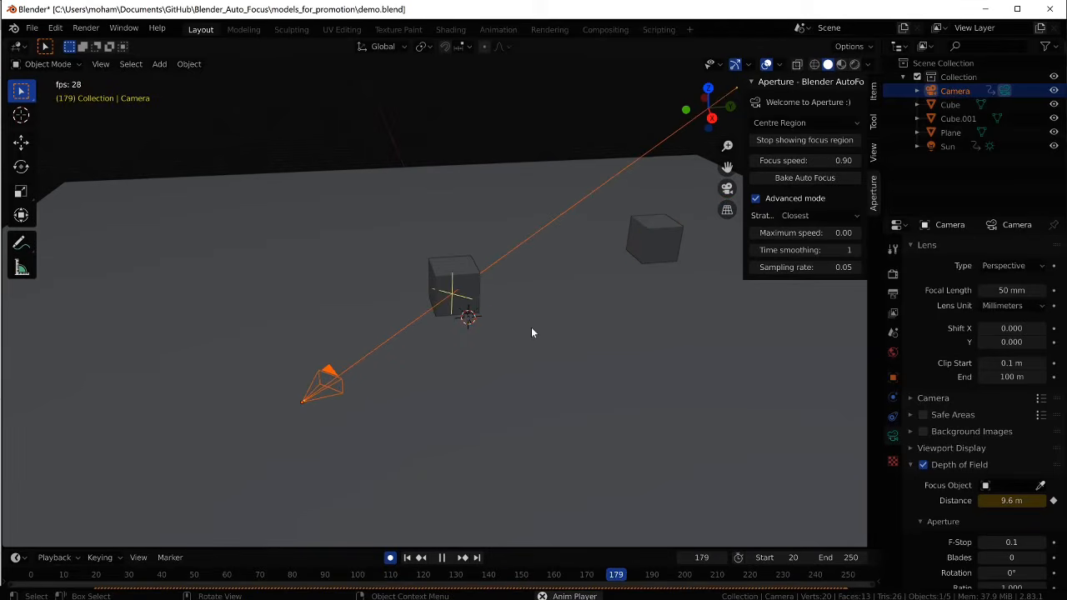
key("space")
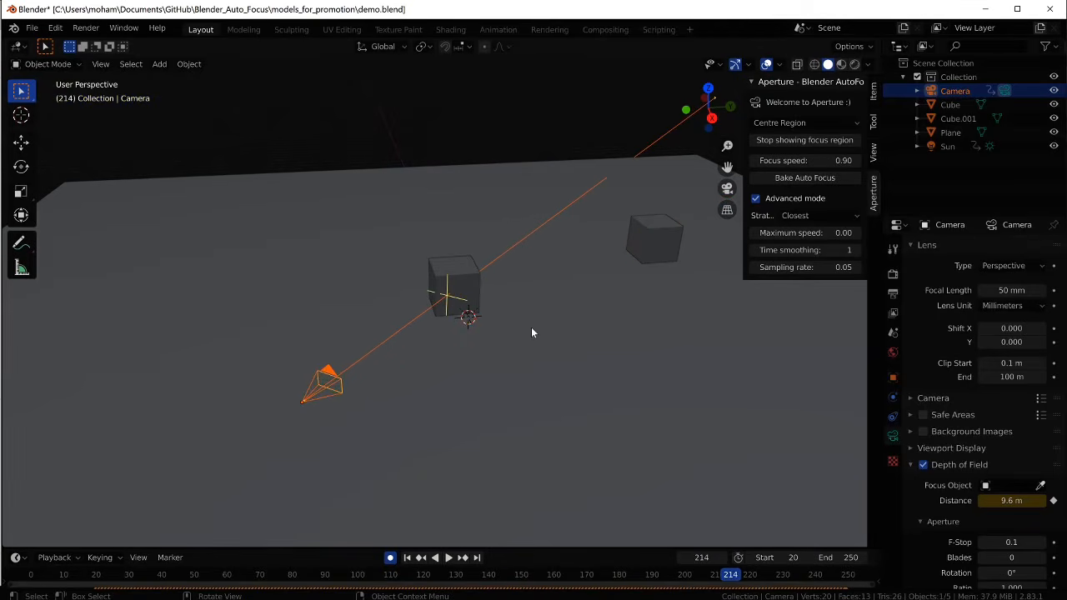
Scrub the timeline around frames 83 to 88 to examine the focus point's position at the rear cube
left_click_drag(140, 582, 233, 587)
key("space")
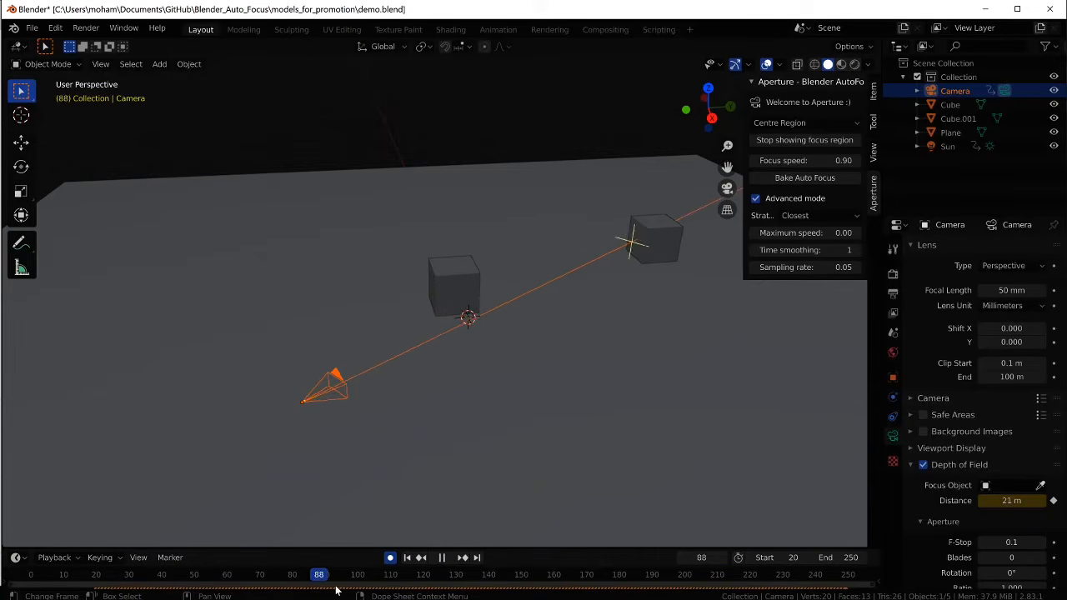
left_click_drag(360, 589, 180, 571)
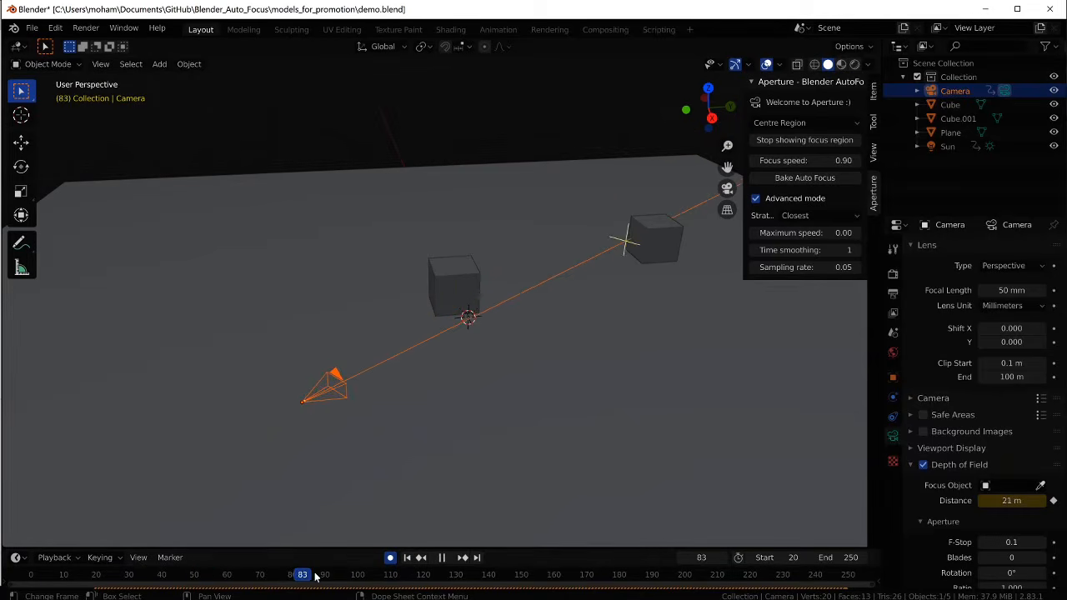
Examine the focus point at frame 99, and return to the first frame looking through the camera
key("space")
left_click(358, 575)
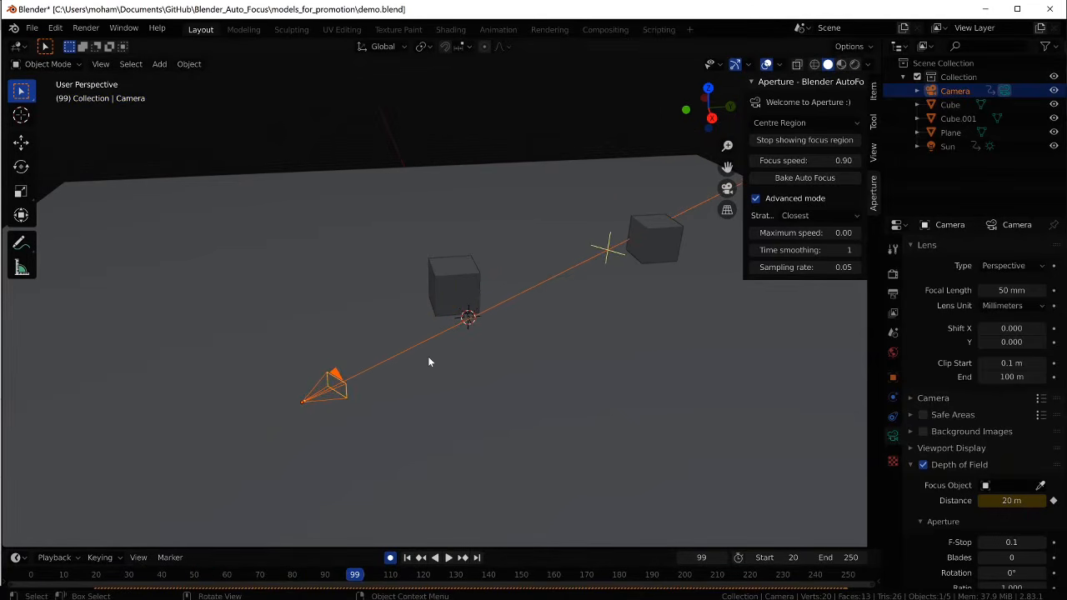
key("shift+Left")
key("KP_0")
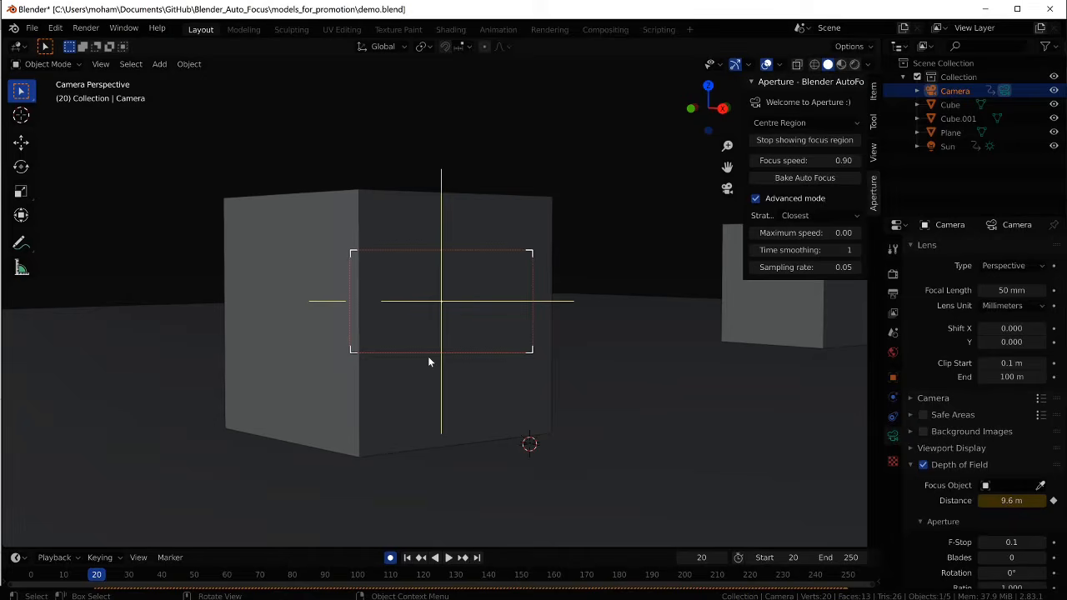
Scrub the animation through the camera up to frame 54 to examine the focus region against the front cube
scroll(636, 341, "down", 2)
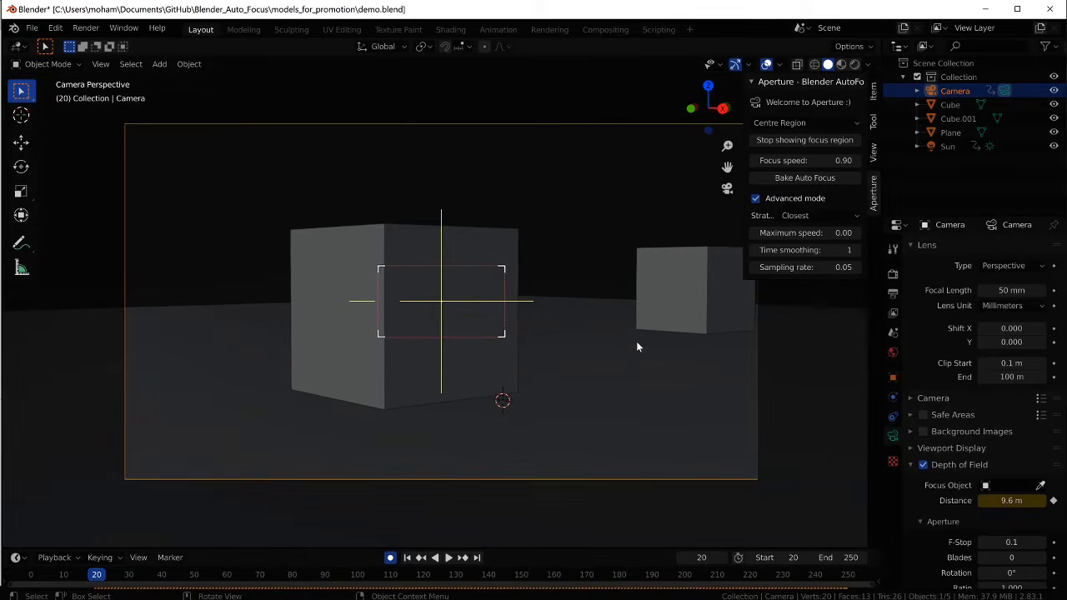
scroll(636, 341, "up", 2)
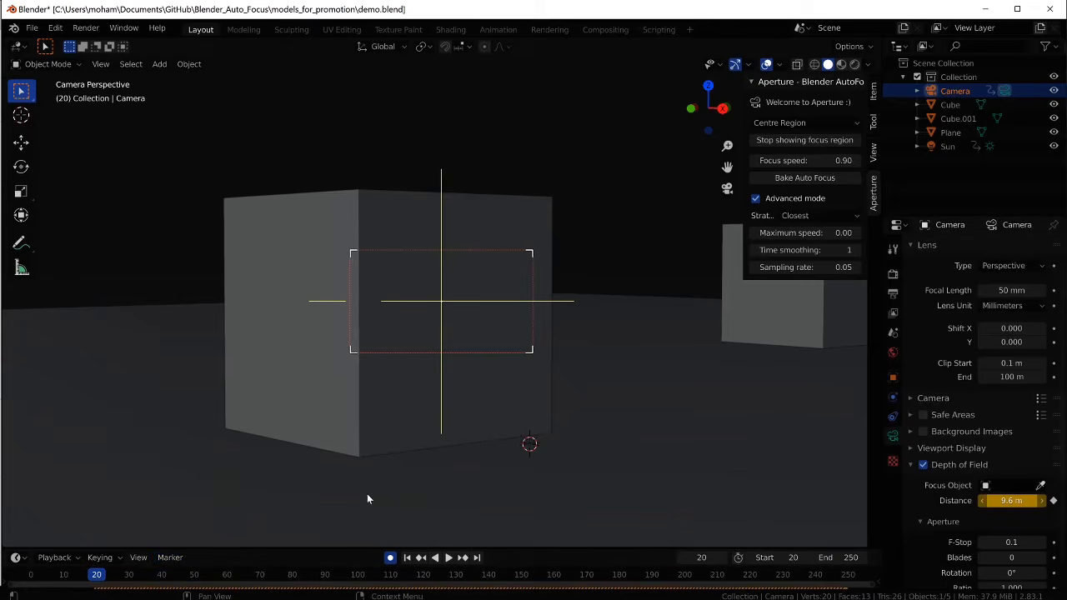
key("space")
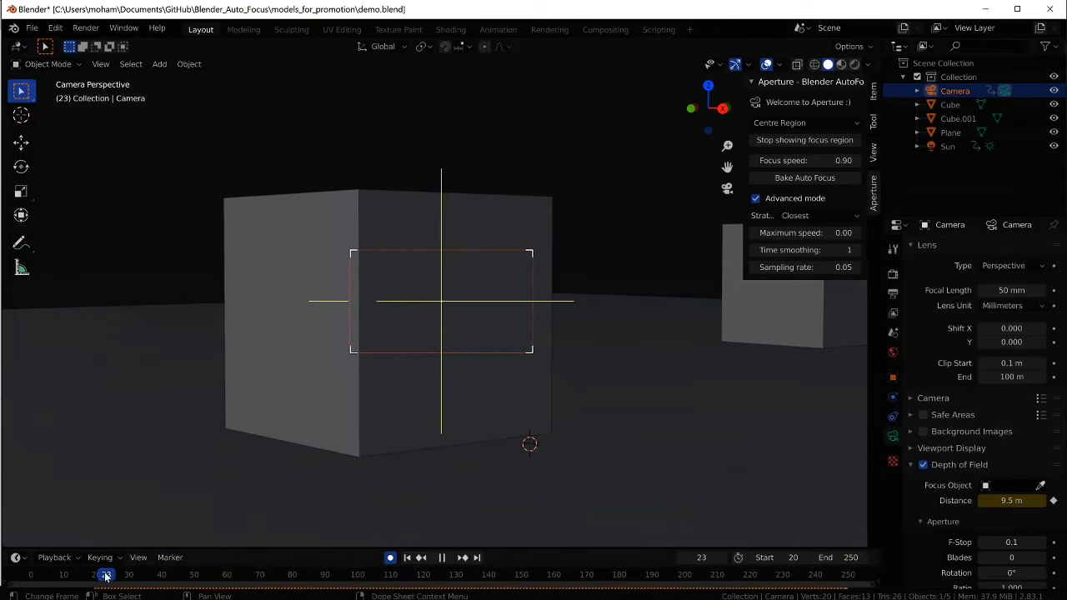
left_click_drag(106, 576, 209, 578)
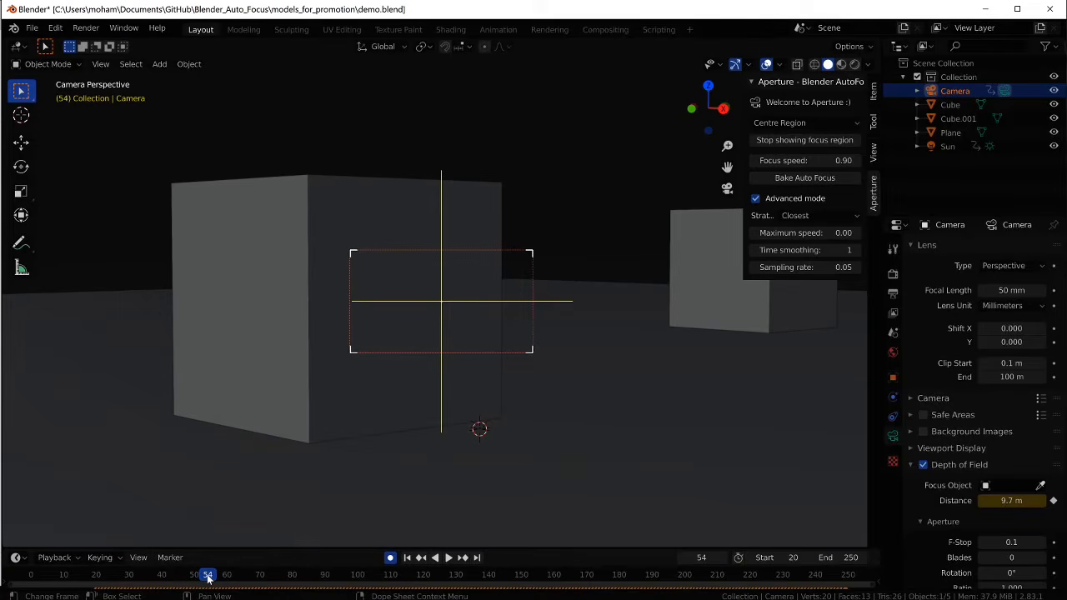
From the first frame, set the focus speed to 0.10 and bake the auto focus again
key("shift+Left")
left_click(820, 158)
type("0.1")
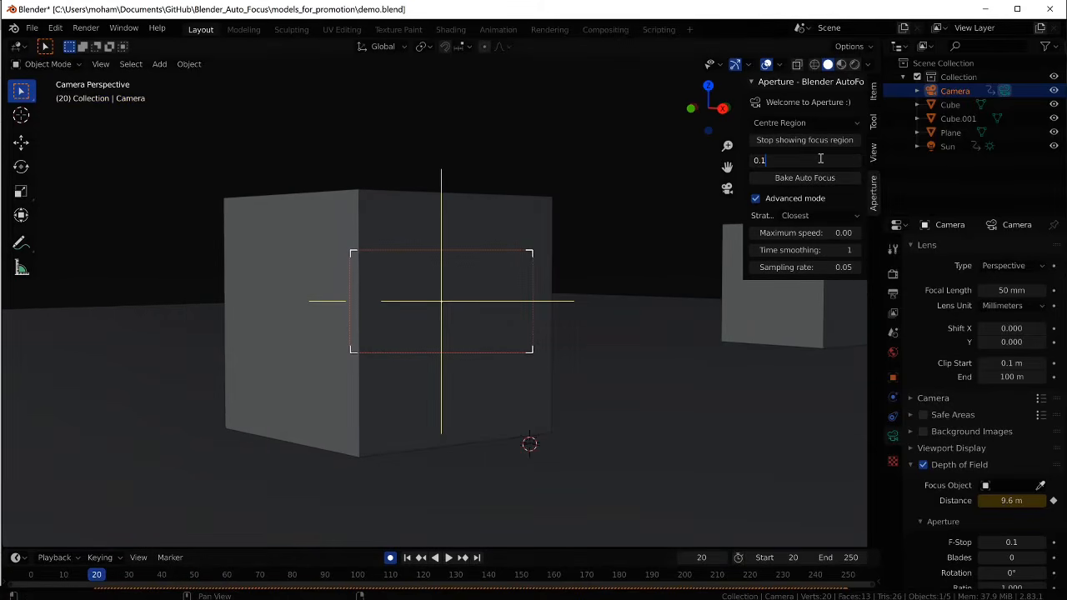
key("Return")
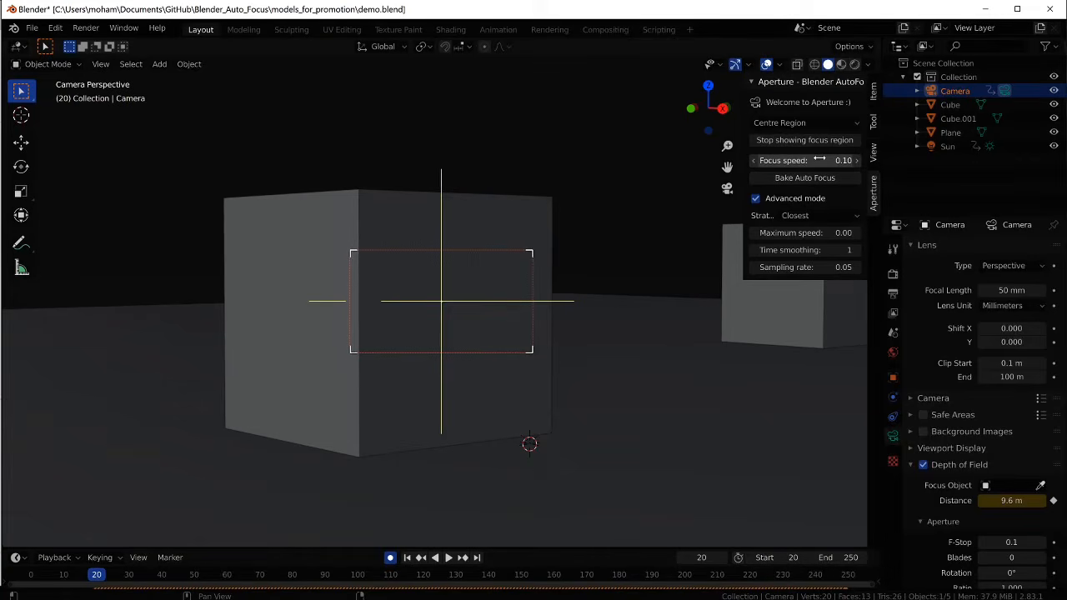
key("Left")
left_click(817, 182)
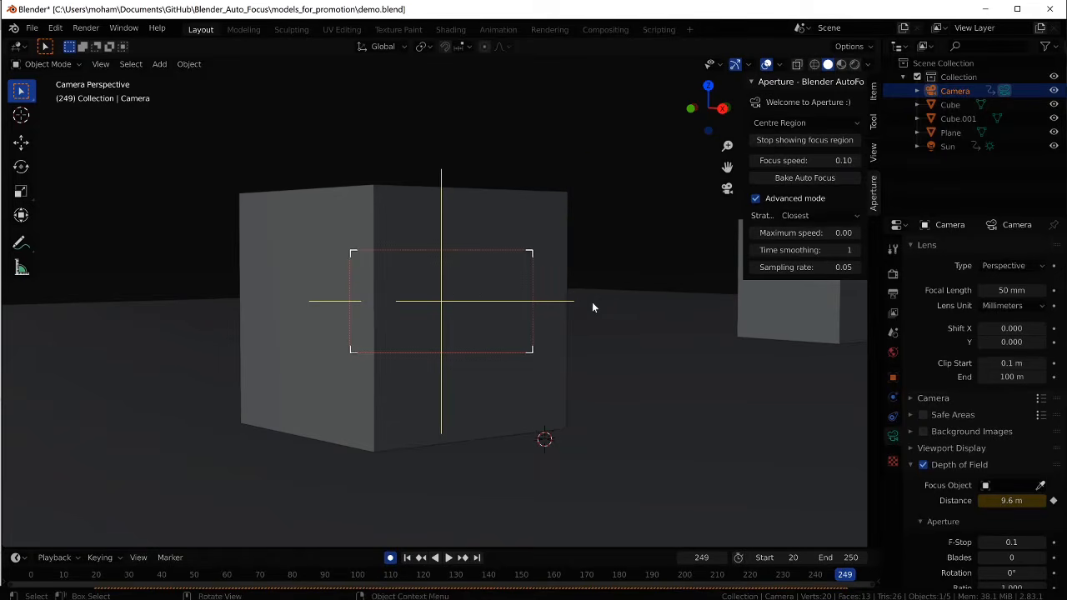
Play the animation baked at 0.10 focus speed while viewing the camera and cubes from outside, and stop it
key("KP_0")
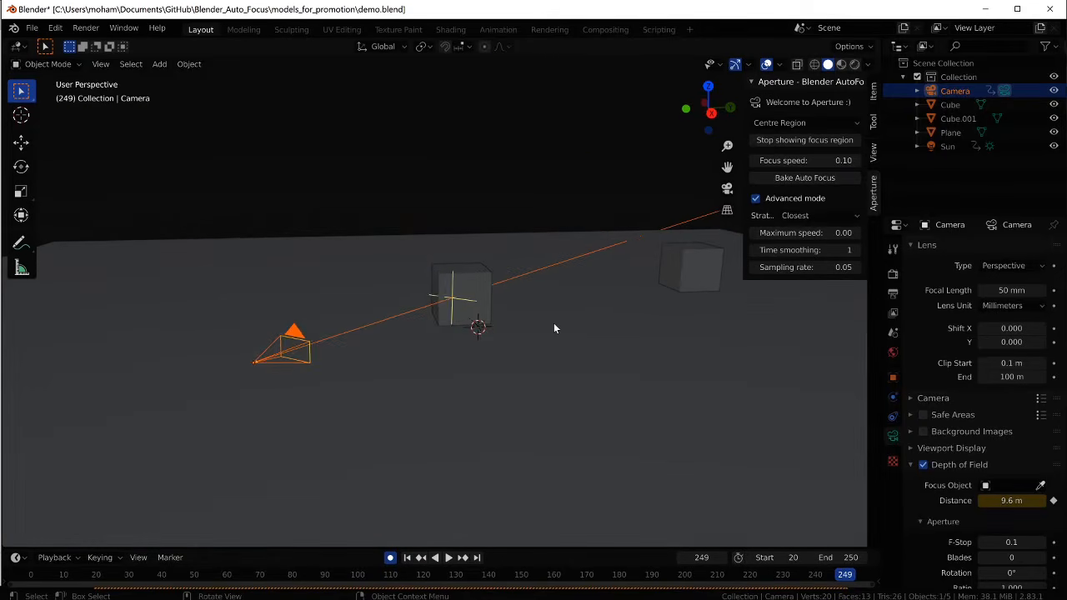
key("space")
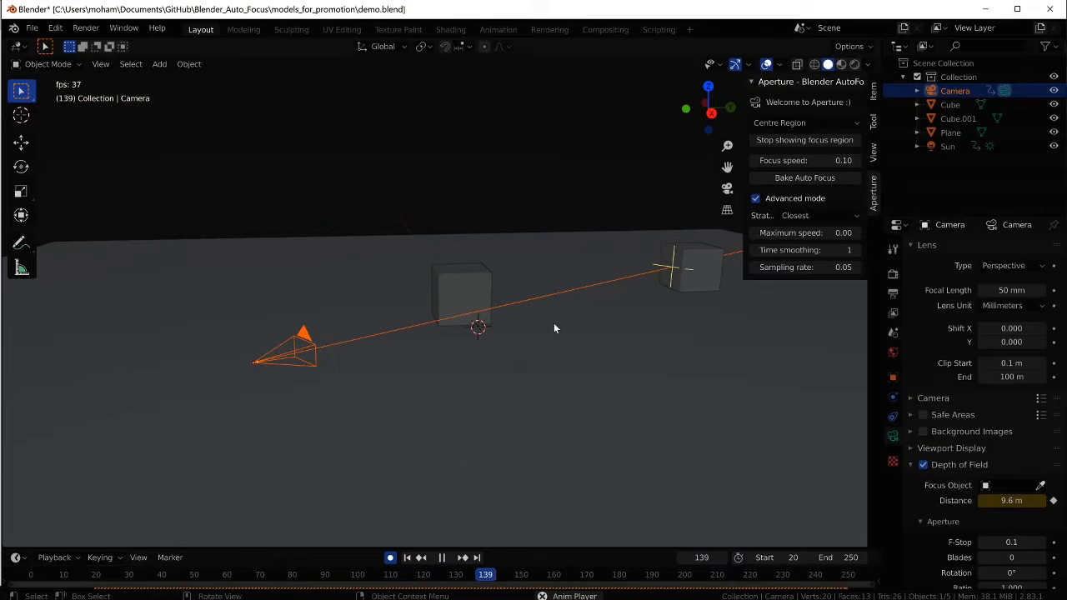
key("Escape")
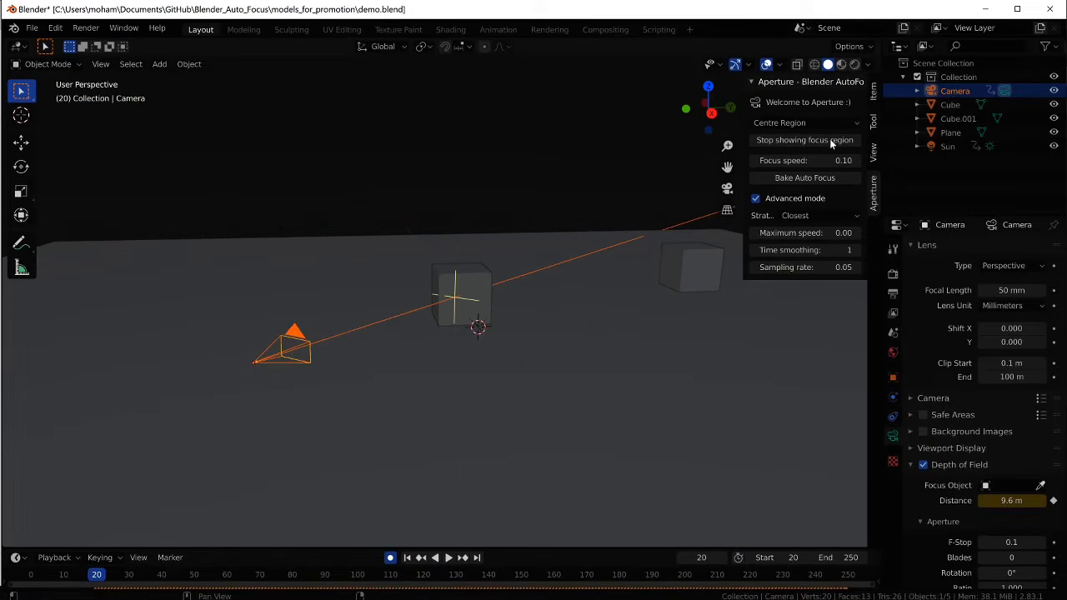
Set the auto focus speed back to 0.90
left_click(822, 158)
key("BackSpace")
key("BackSpace")
type(".9")
key("Return")
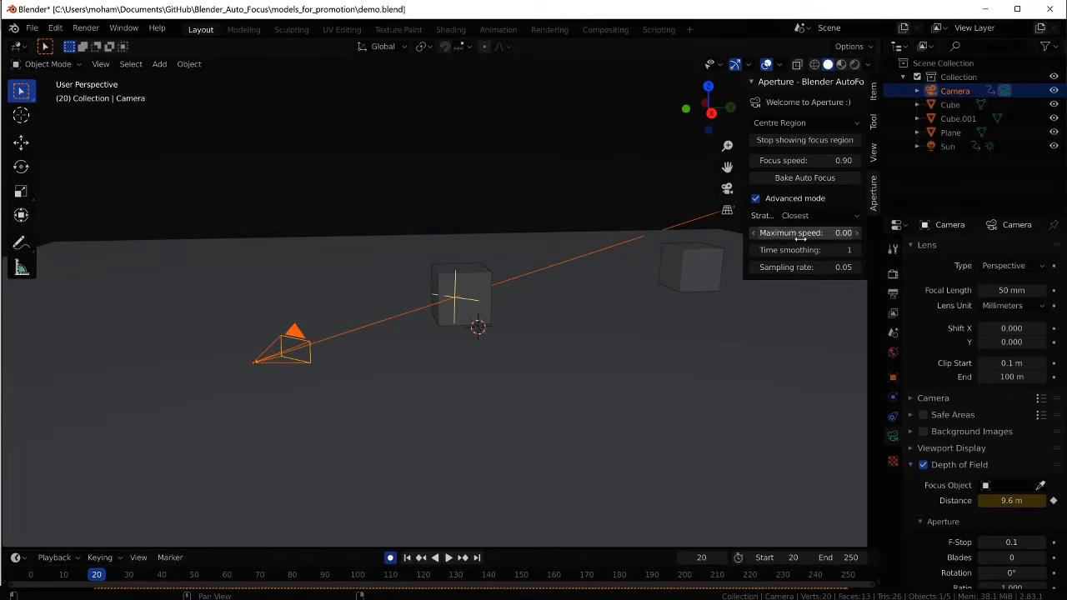
Play and scrub the animation through the camera to examine the focus region moving between the front and rear cubes
key("KP_0")
key("space")
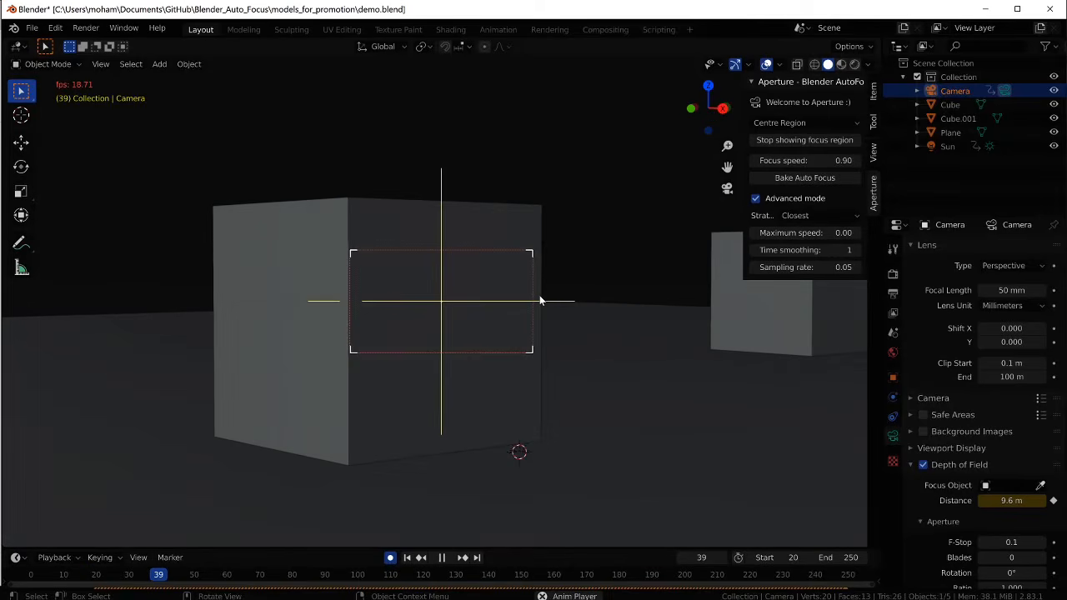
key("space")
scroll(537, 288, "down", 1)
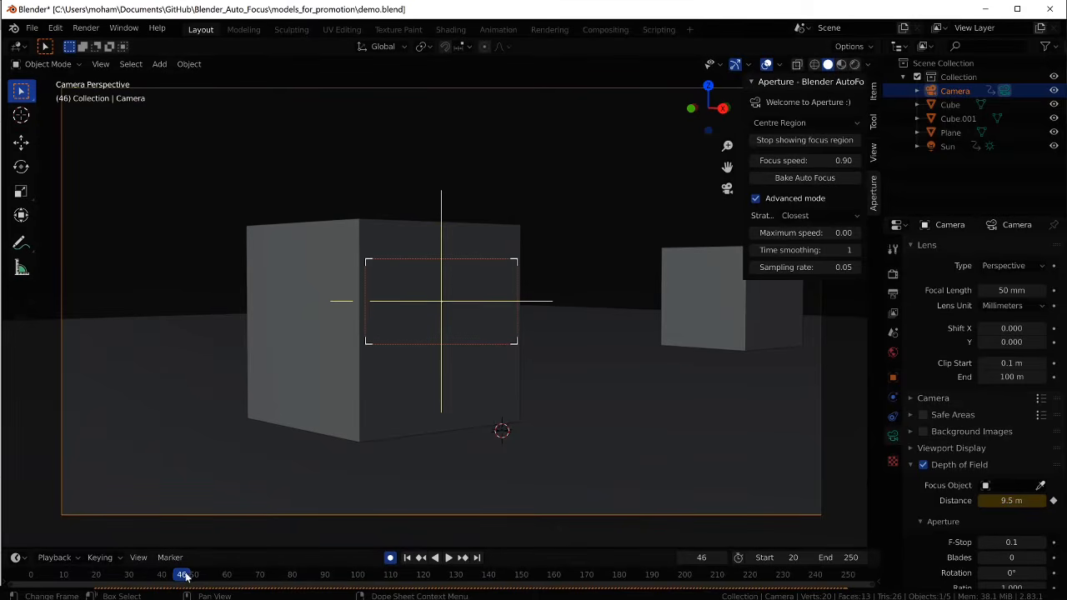
key("space")
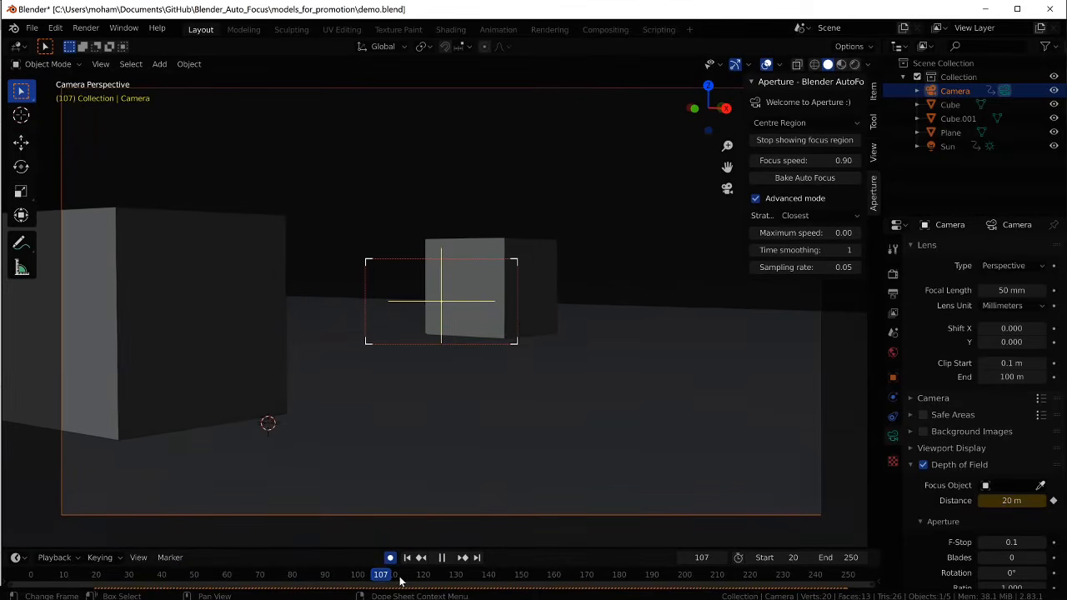
left_click_drag(431, 583, 391, 581)
From the first frame, set the auto focus maximum speed to 0.10 and bake the auto focus again
left_click_drag(834, 233, 796, 233)
key("shift+Left")
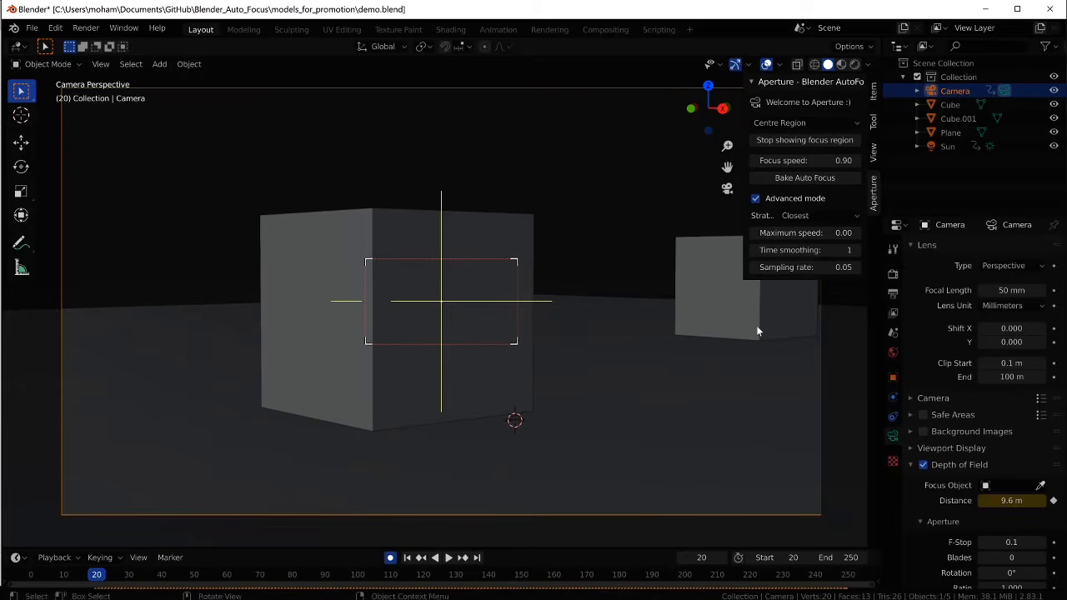
left_click(831, 234)
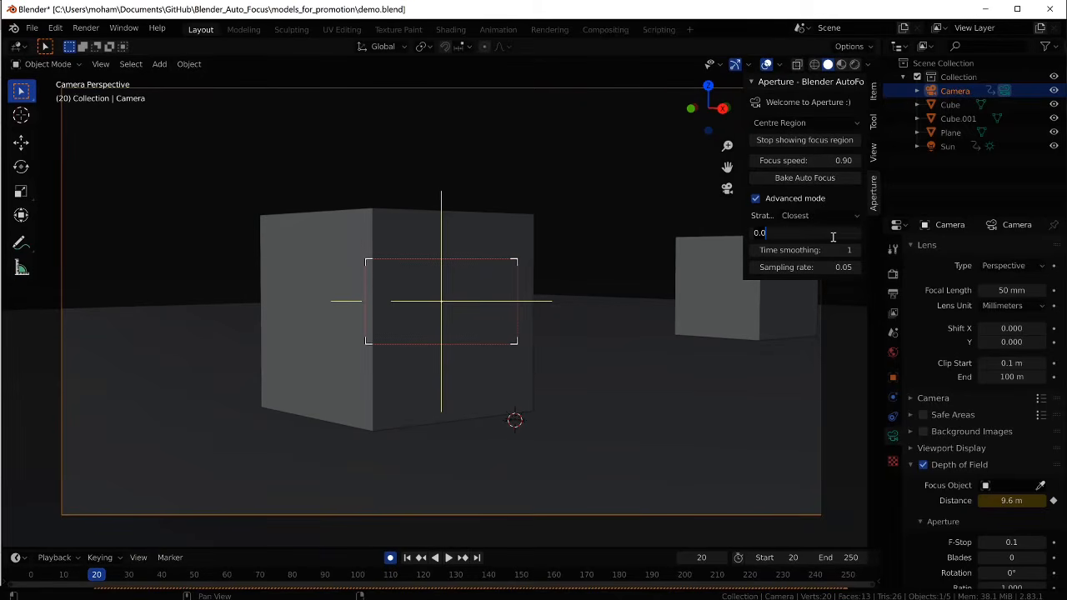
type("0.1")
key("Return")
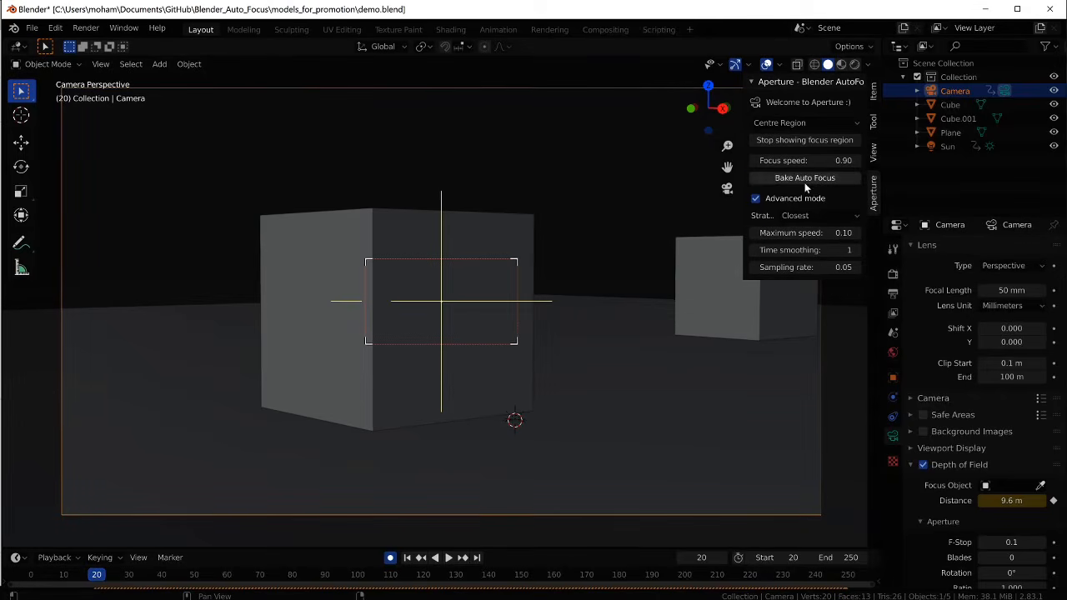
left_click(805, 183)
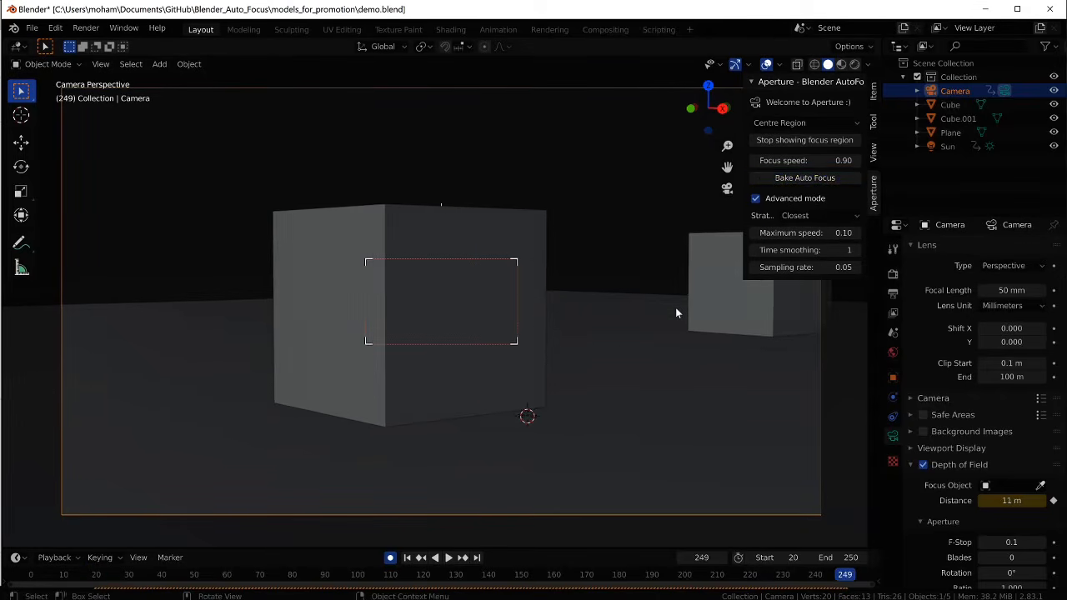
Orbit outside the camera view and play the animation from frame 20 to examine the focus point limited to 0.10 maximum speed
middle_click_drag(675, 313, 648, 332)
key("shift+Left")
key("space")
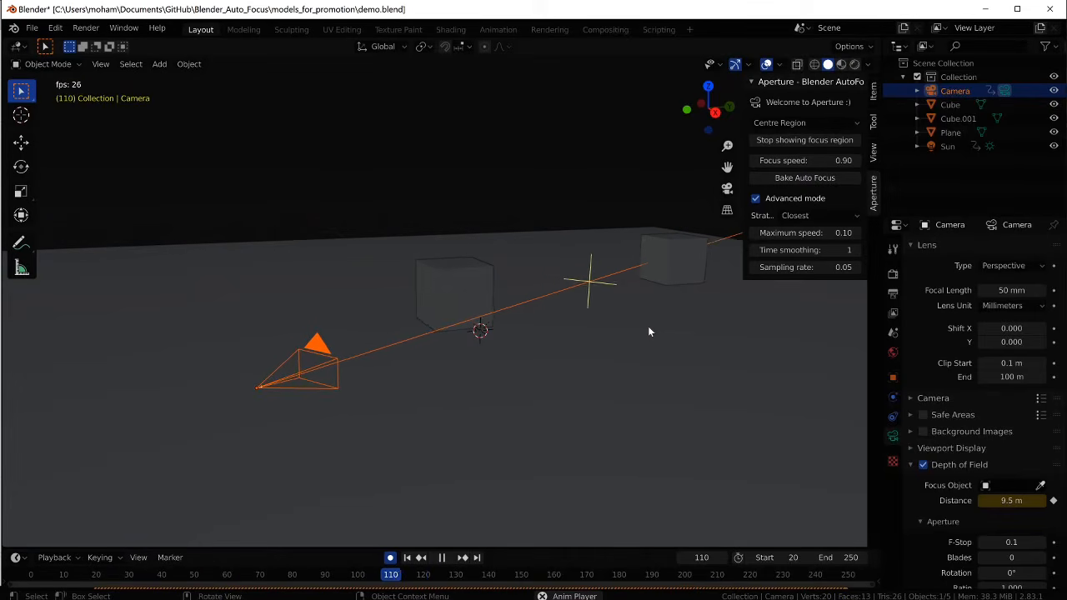
key("Escape")
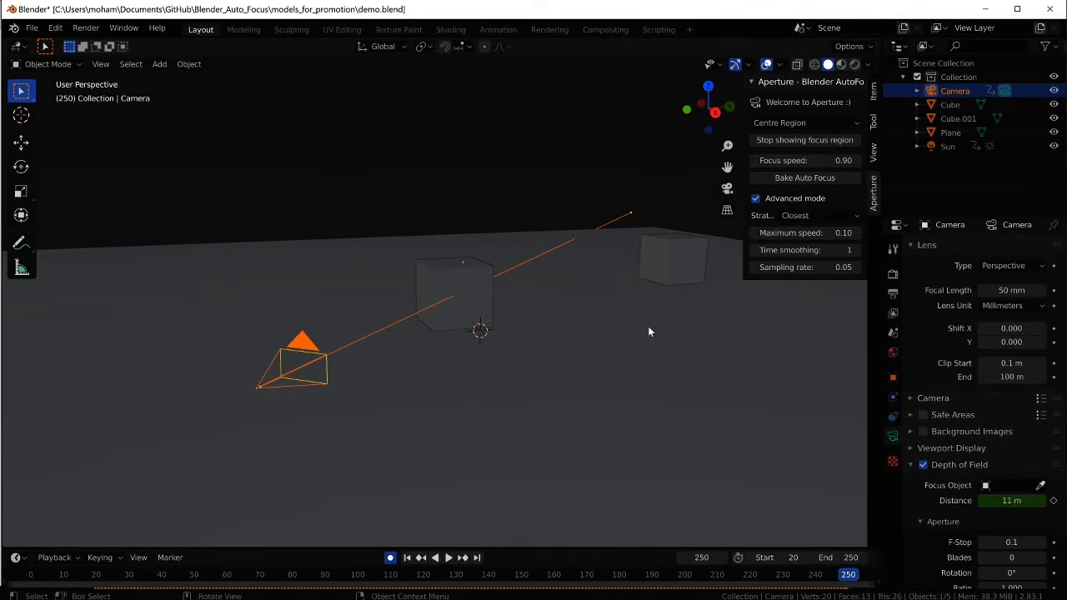
Return to the first frame, set the maximum speed to 0.20 and bake the auto focus again
key("shift+Left")
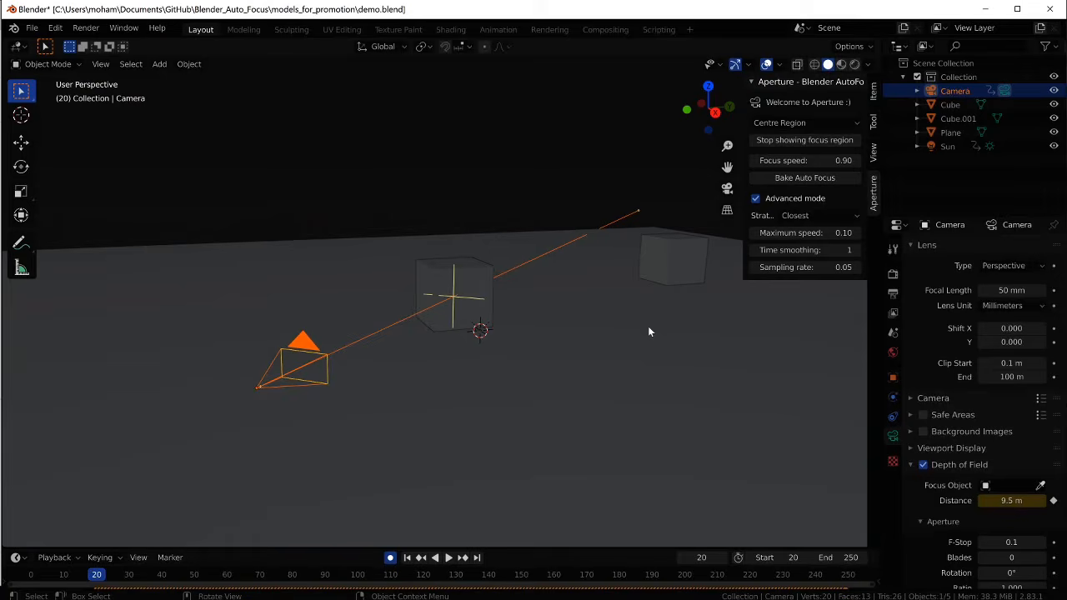
left_click(805, 233)
key("BackSpace")
type("2#")
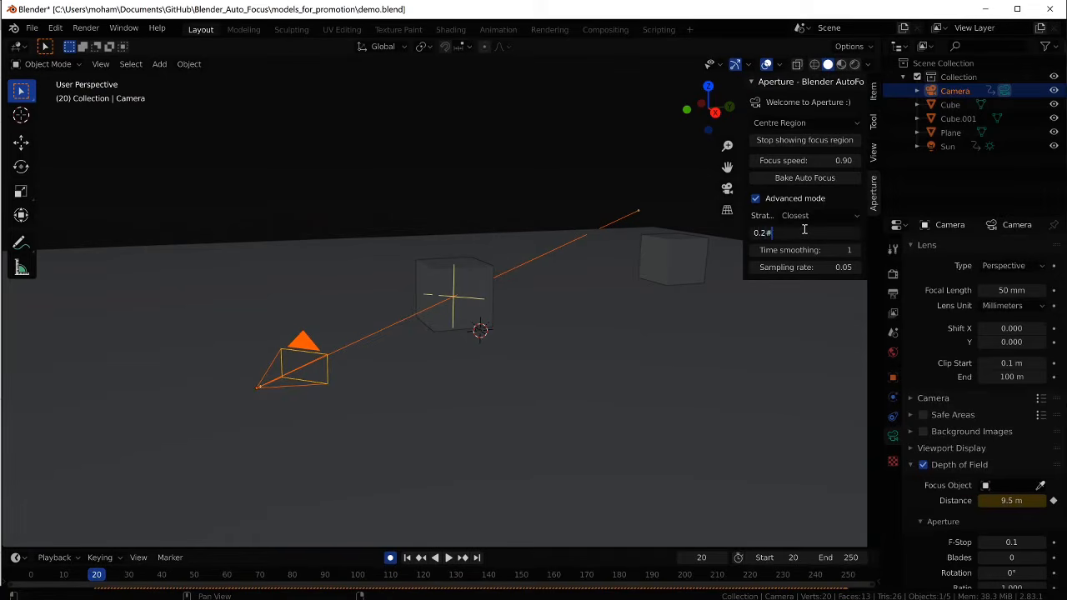
key("BackSpace")
key("Return")
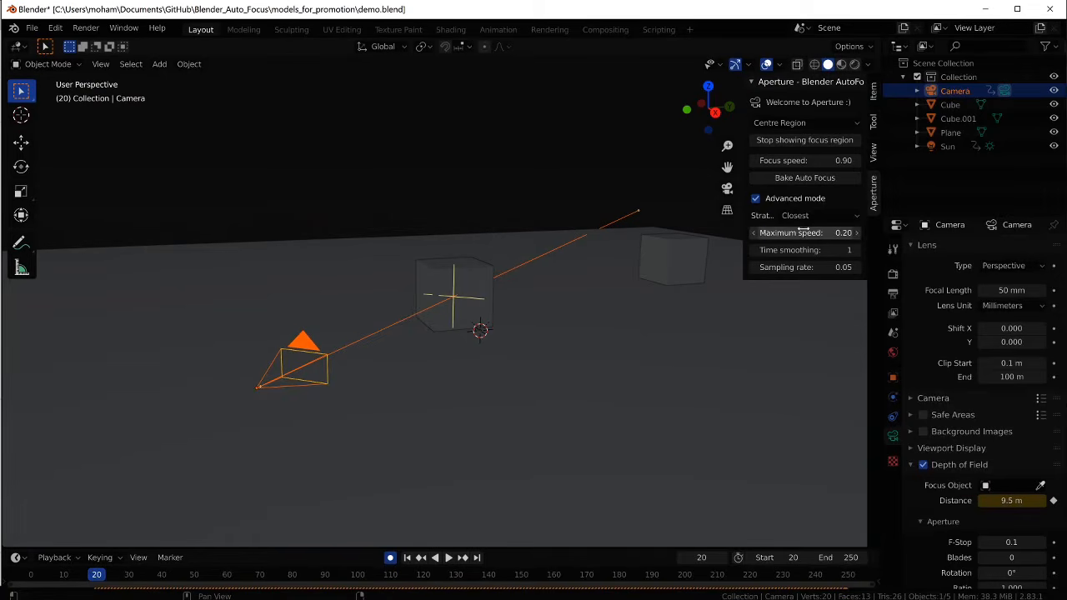
left_click(813, 177)
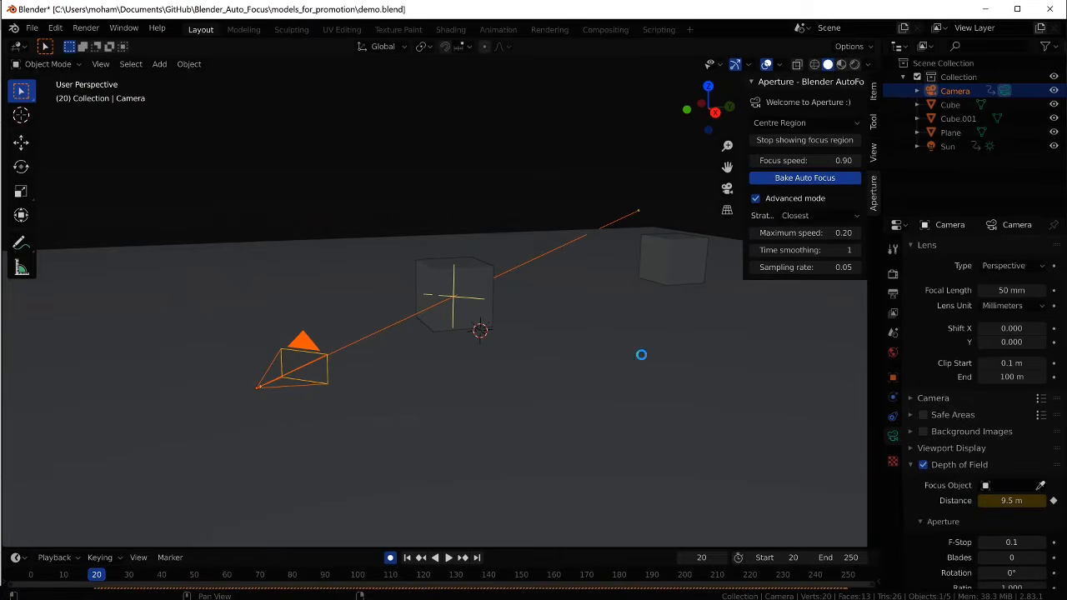
Play the animation baked with 0.20 maximum speed while viewing the scene from outside, and pause at frame 243
key("KP_0")
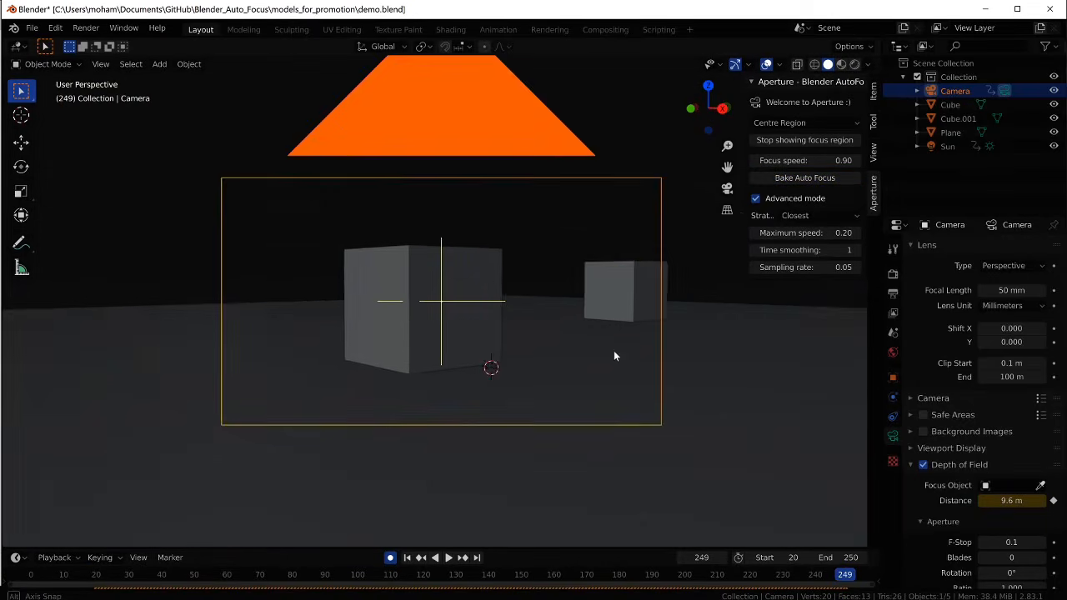
key("space")
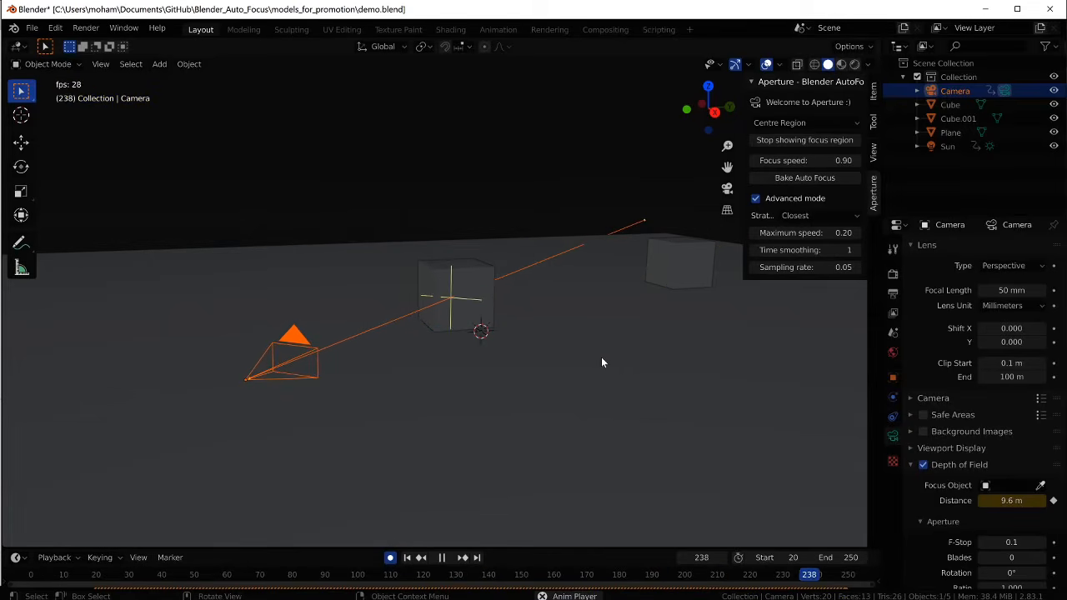
key("space")
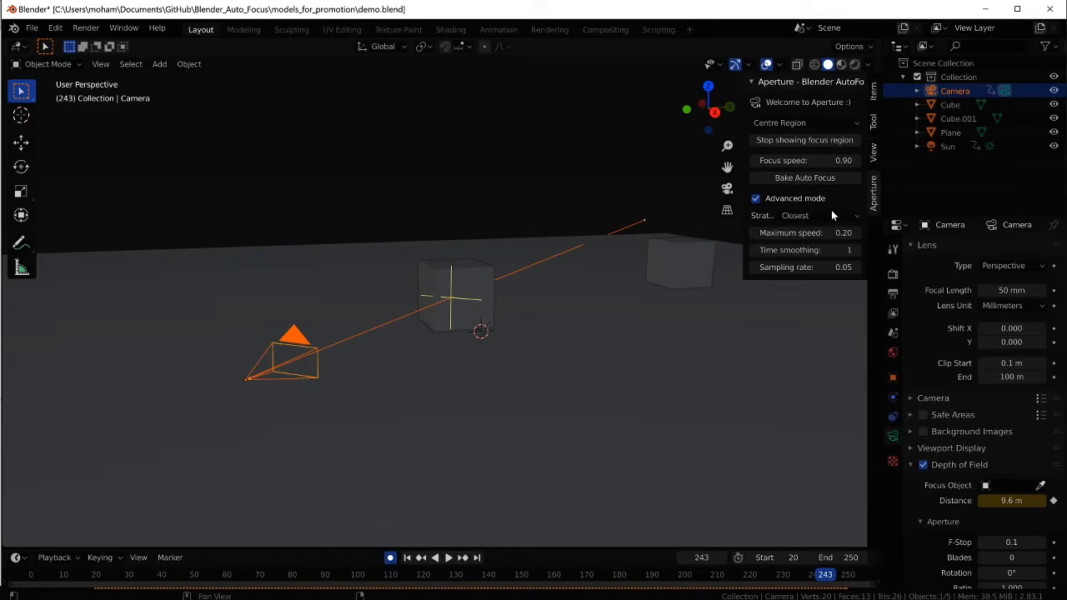
Set the auto focus maximum speed back to 0 and rebake the auto focus
left_click(826, 234)
key("BackSpace")
type("0")
key("Return")
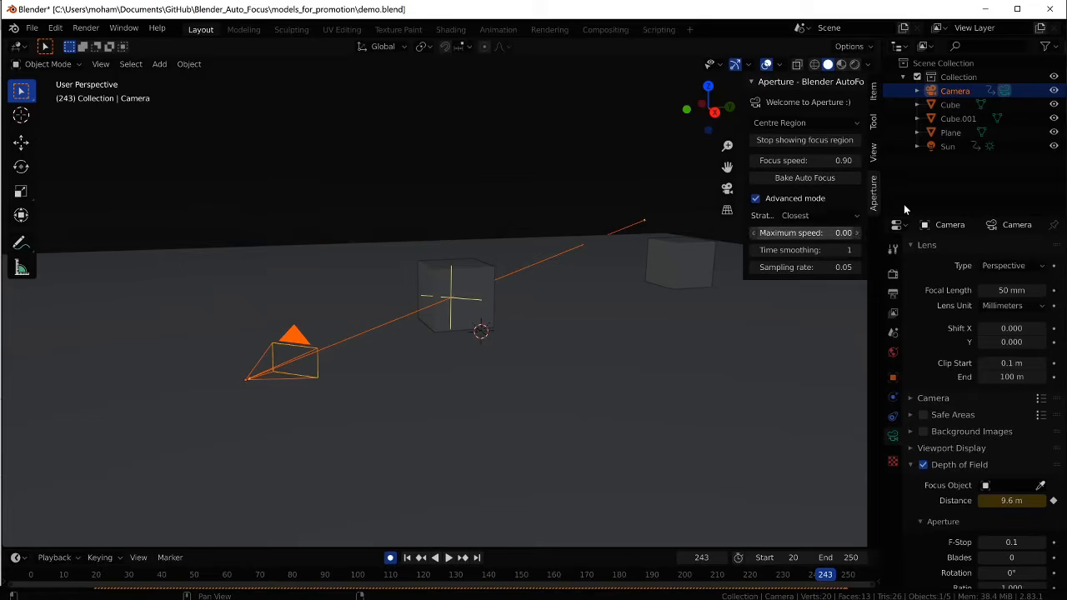
left_click(818, 180)
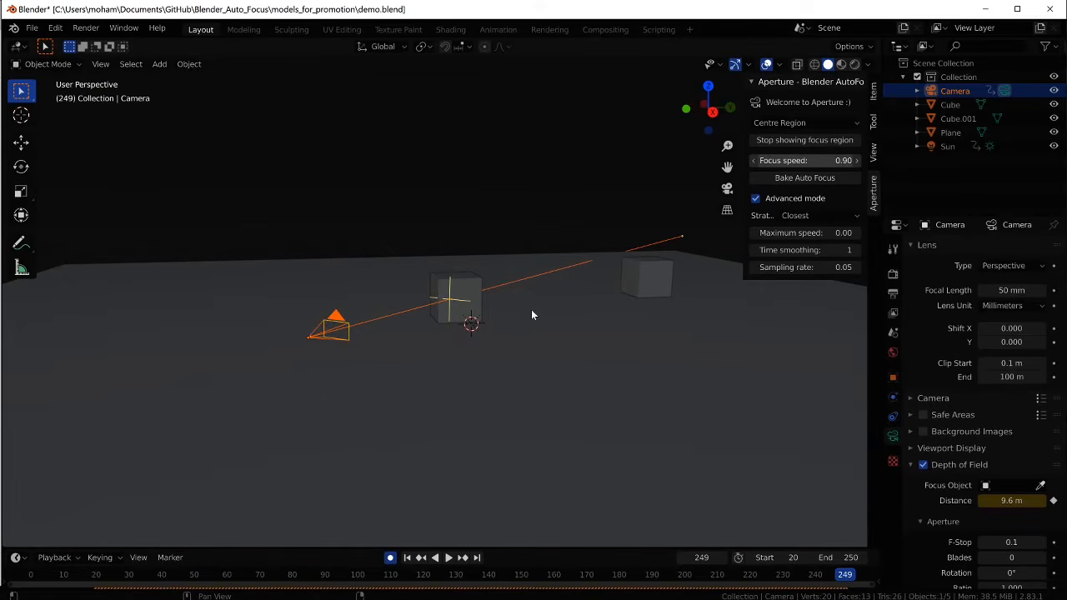
Play the rebaked animation while viewing the camera and cubes from outside, and pause at frame 200
key("space")
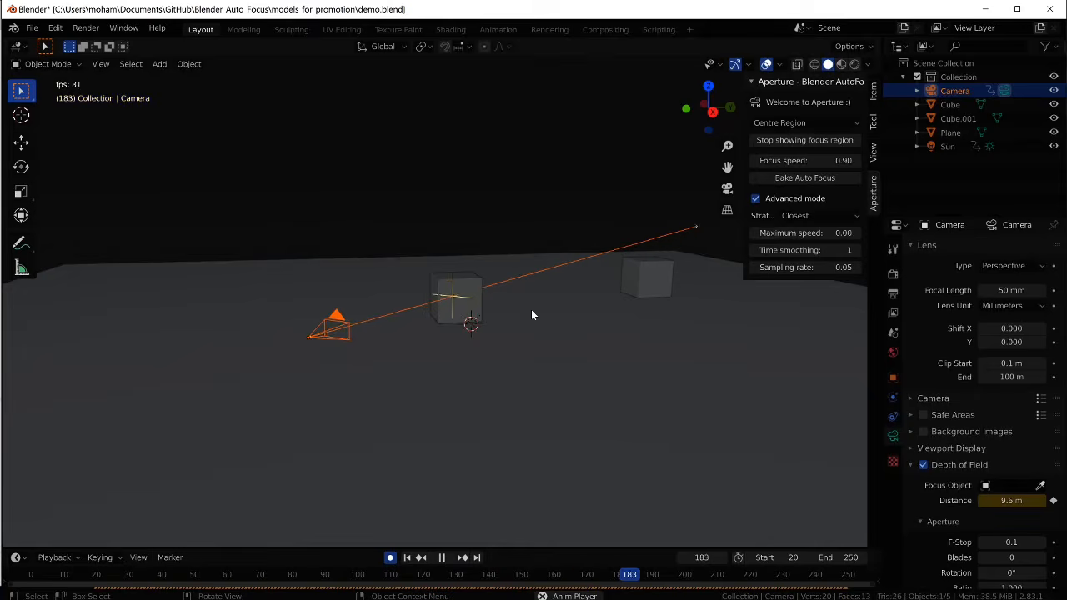
key("space")
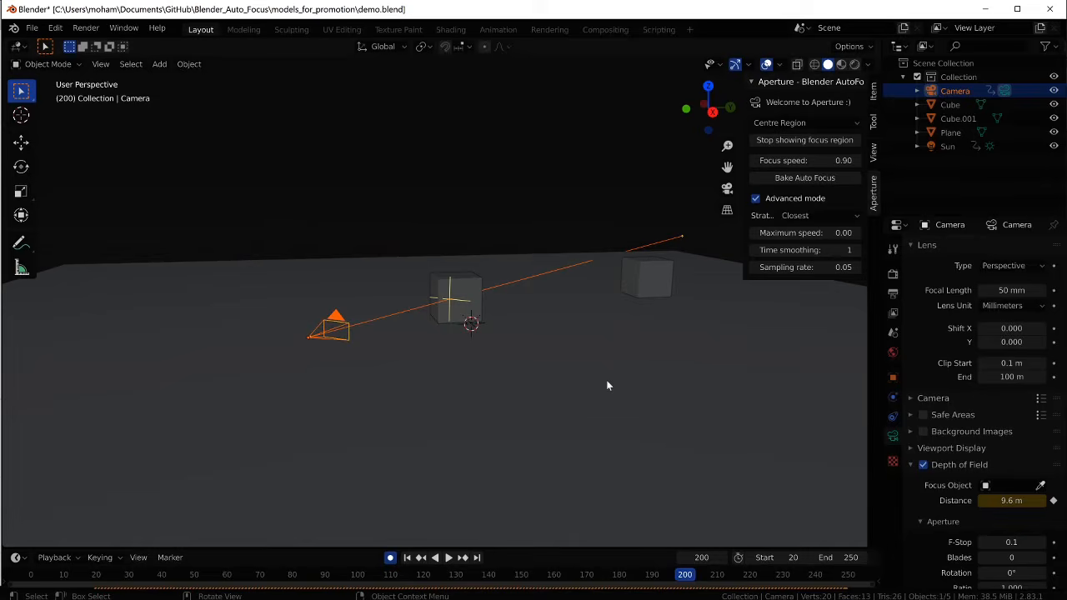
Return to the camera view, set the auto focus time smoothing to 24 and bake the auto focus
key("KP_0")
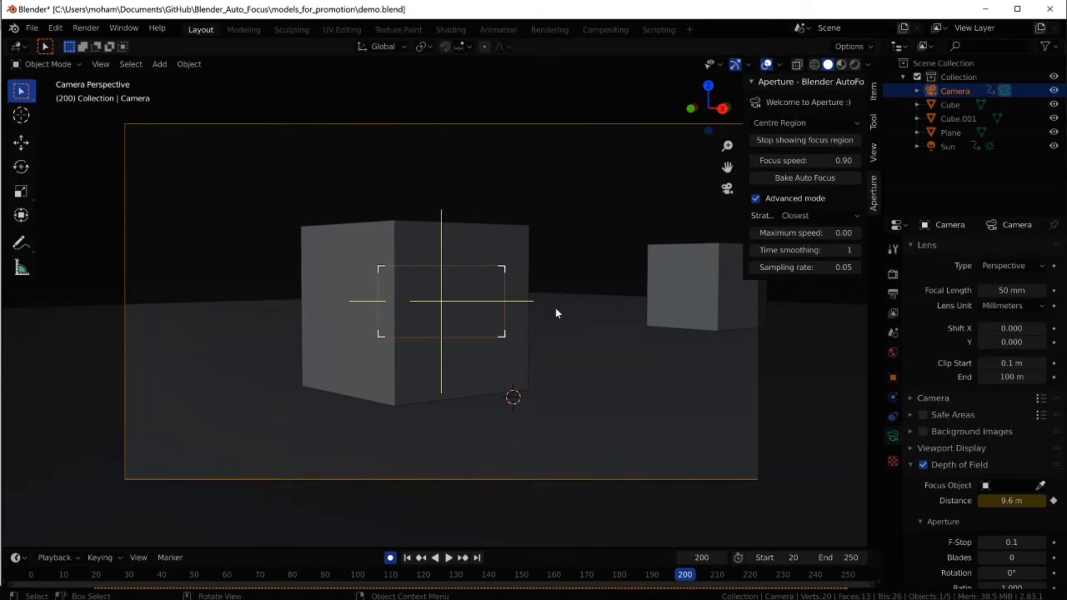
left_click(827, 250)
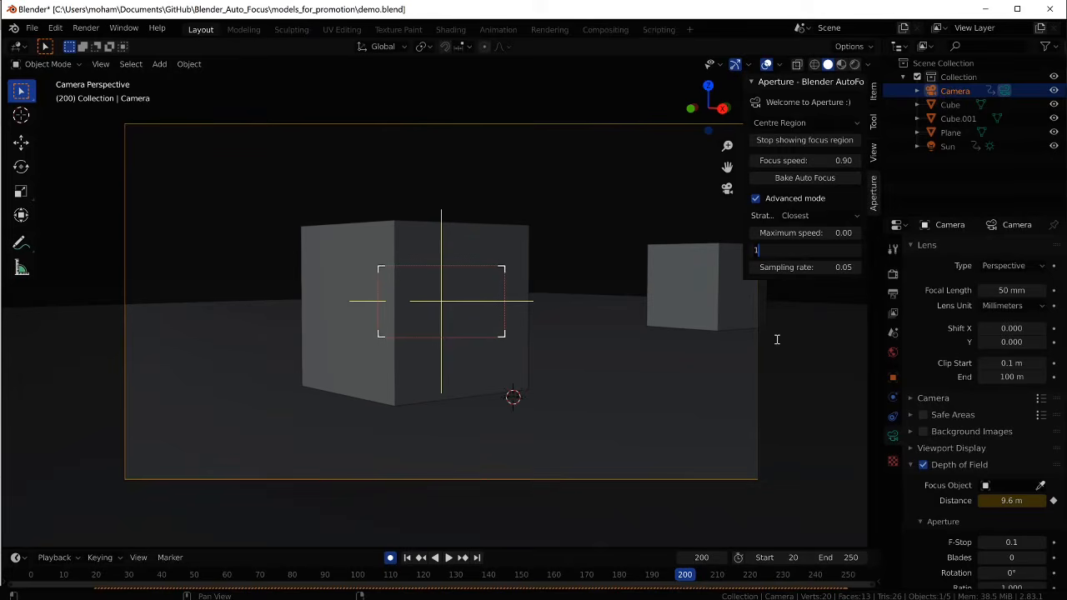
type("24")
key("Return")
left_click(825, 178)
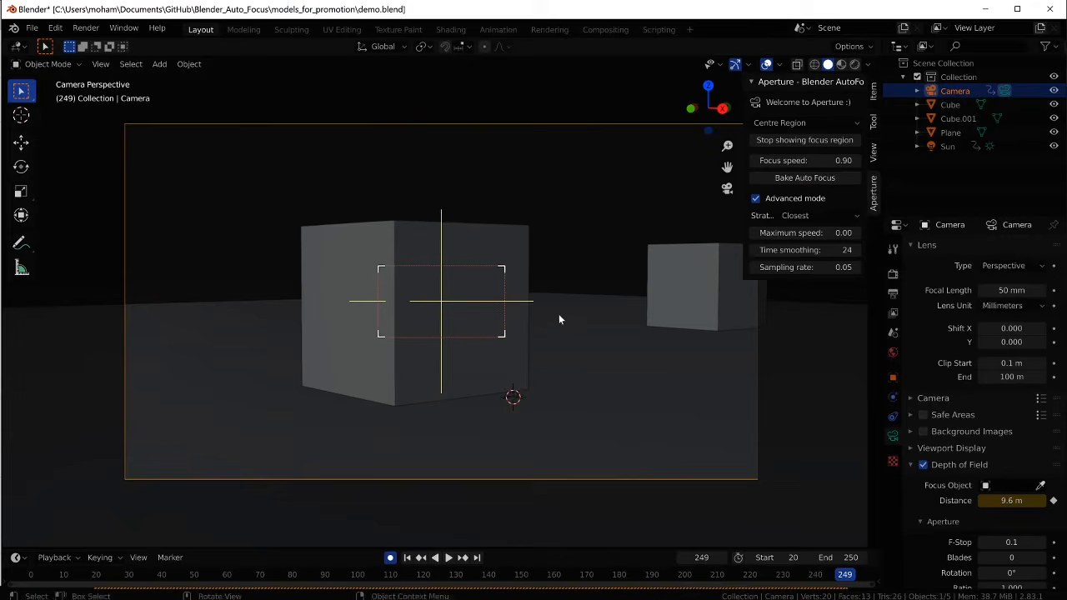
Play the animation baked with 24 time smoothing while viewing the camera and cubes from outside, and stop playback
middle_click_drag(558, 319, 533, 334)
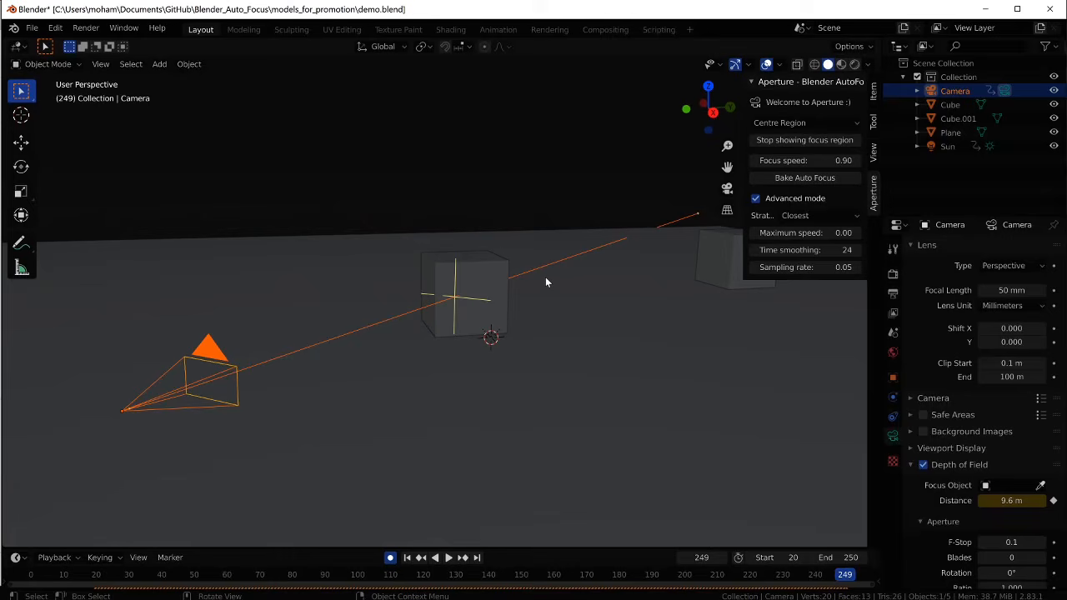
key("space")
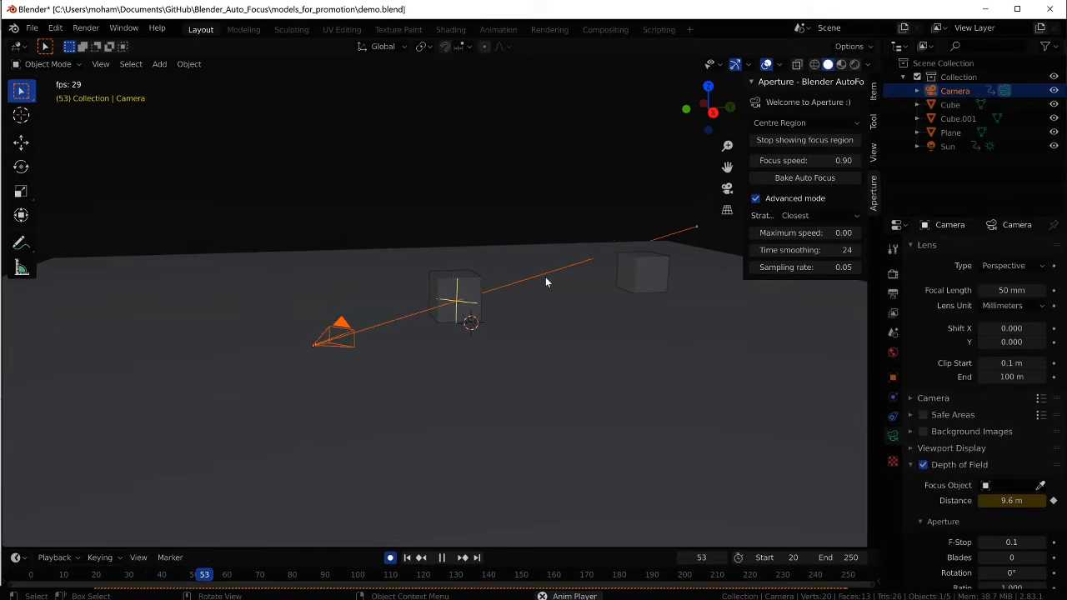
key("Escape")
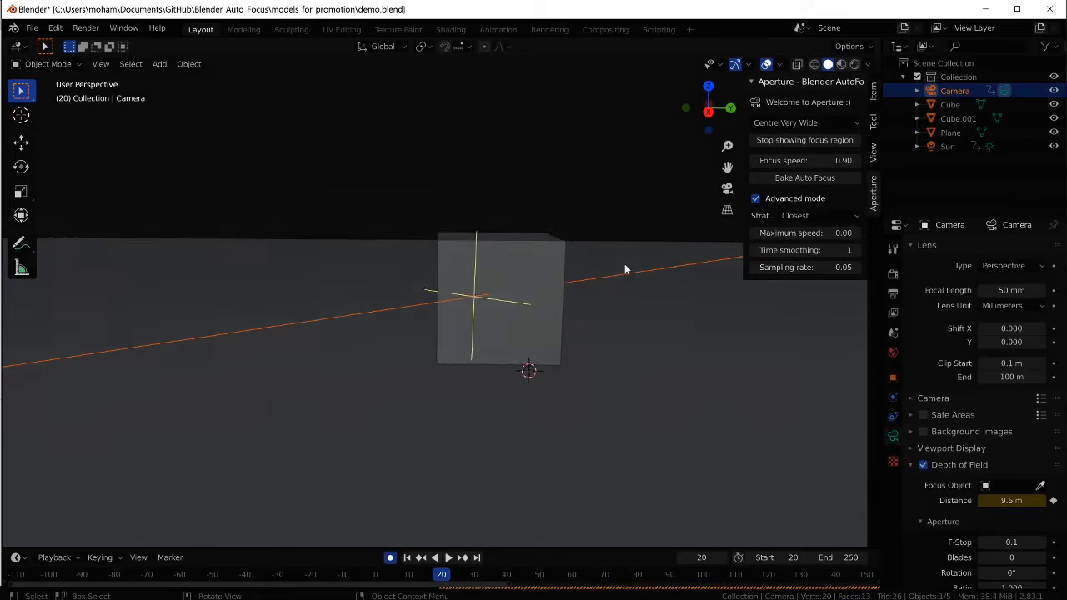
Switch to the camera view and reset the auto focus sampling rate to its default value
key("KP_0")
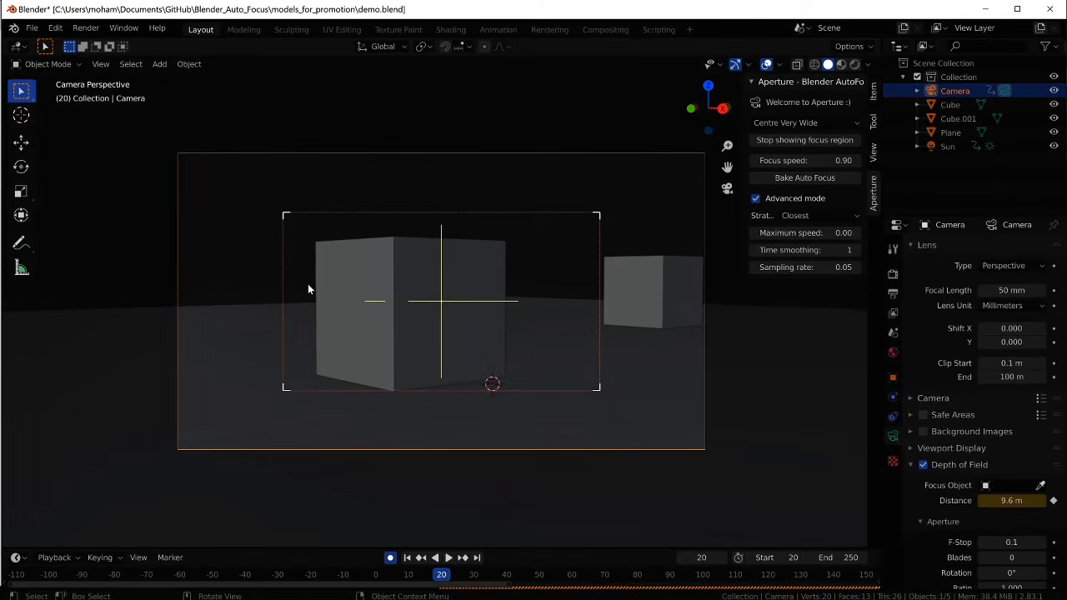
scroll(605, 263, "up", 2)
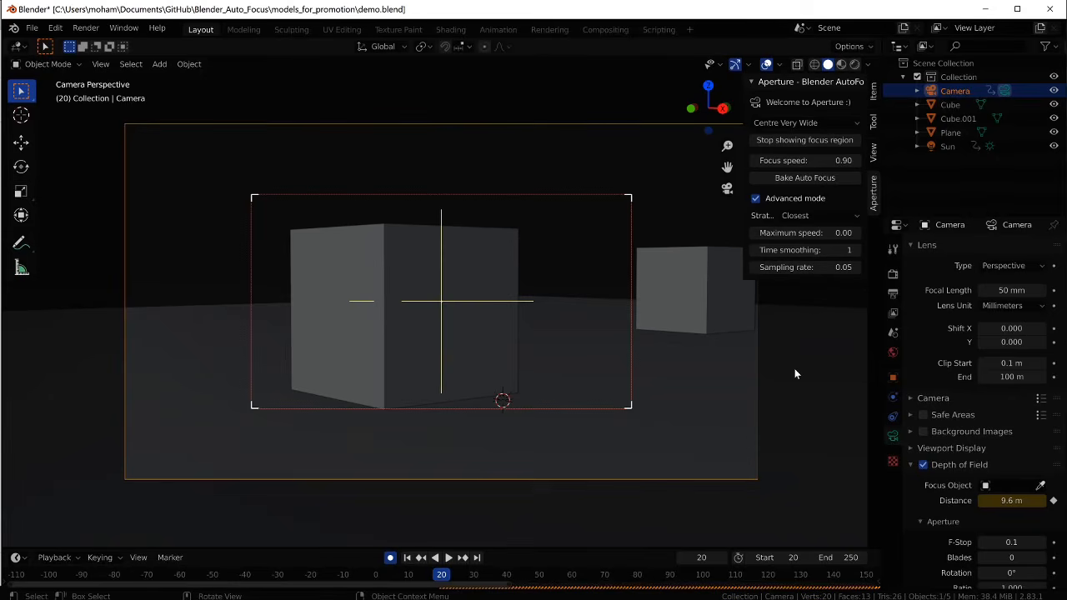
right_click(807, 266)
key("Escape")
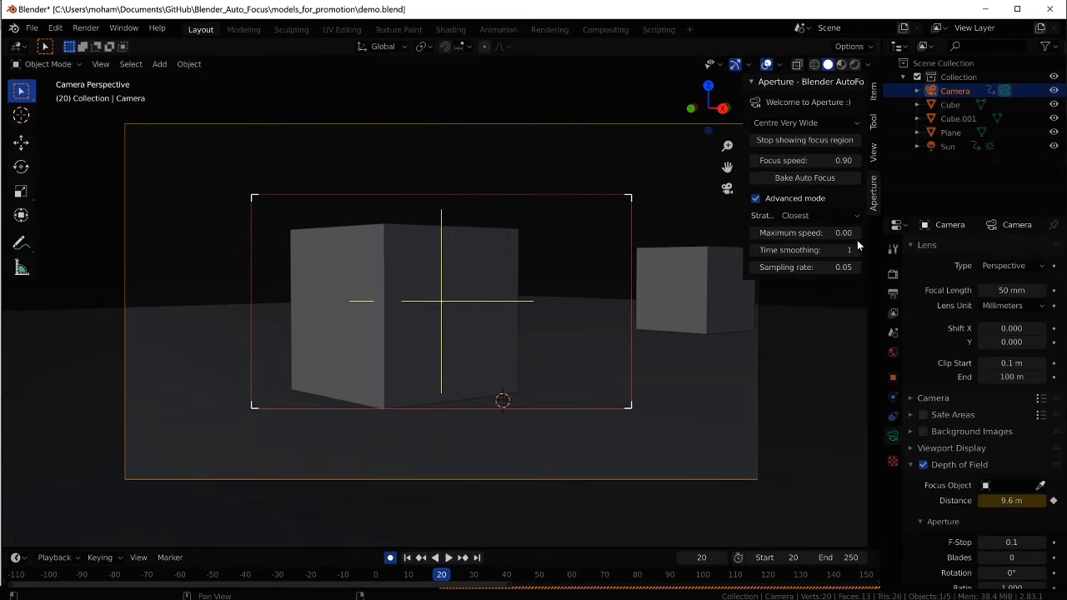
right_click(827, 265)
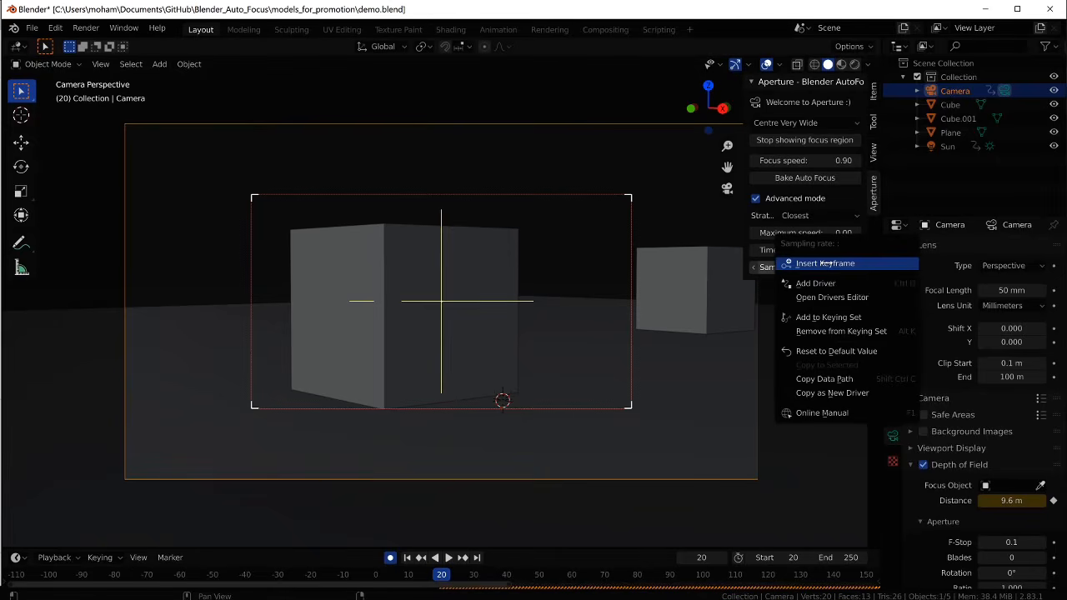
left_click(843, 352)
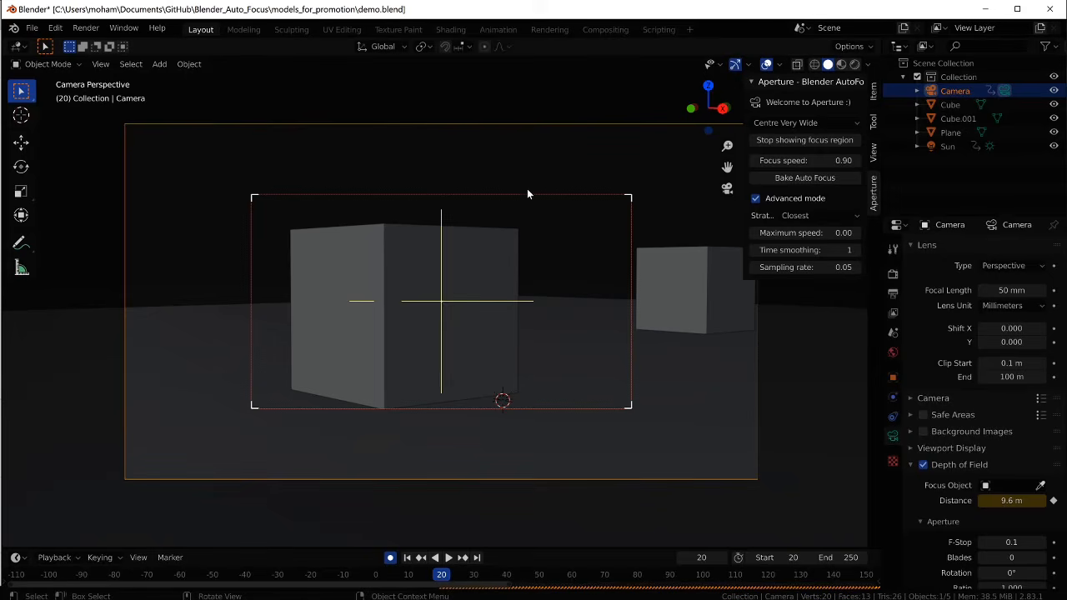
Bake the auto focus with the Centre Very Wide region and Closest strategy, and inspect the focus plane from the camera and from outside
middle_click_drag(527, 191, 681, 197)
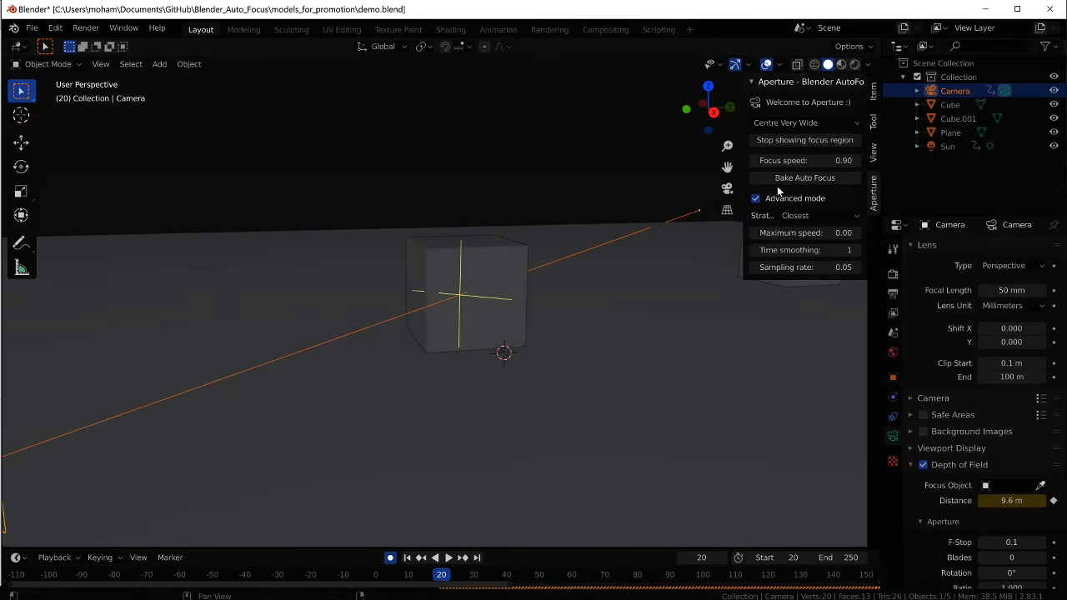
left_click(809, 178)
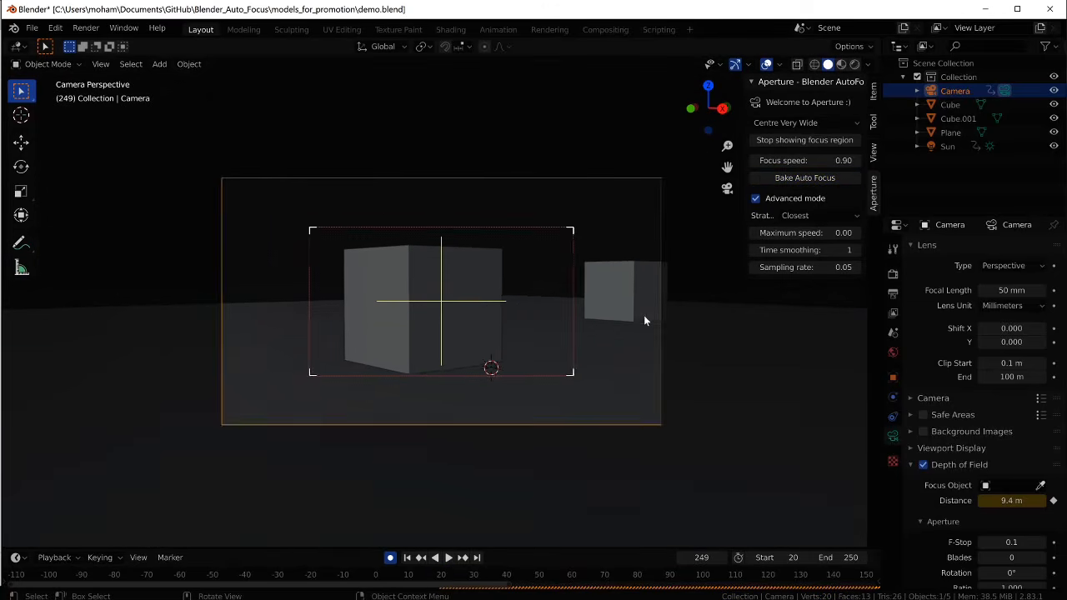
scroll(644, 321, "up", 2)
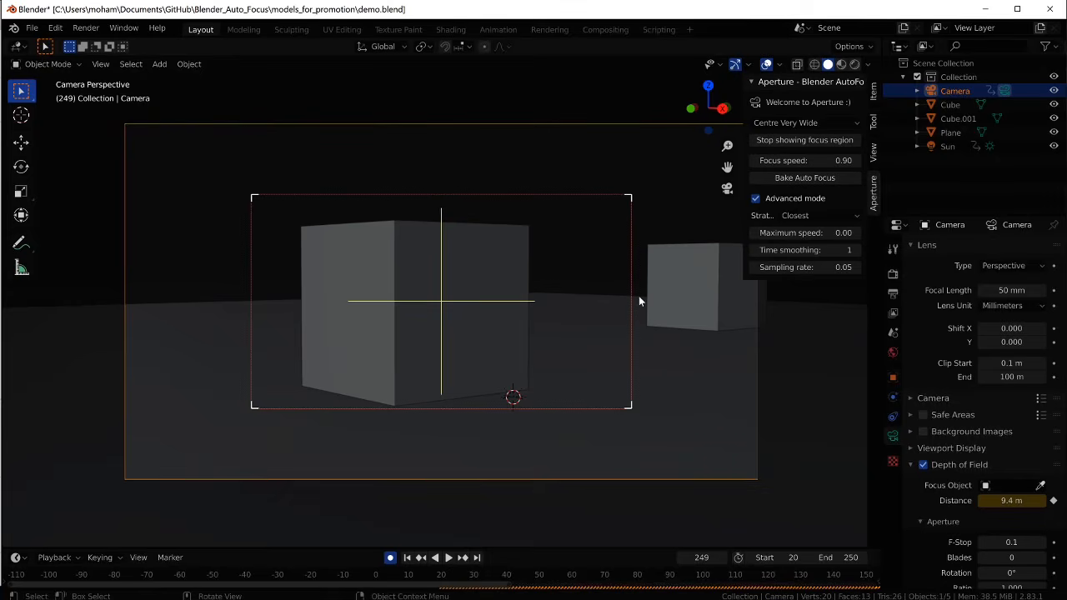
scroll(640, 297, "down", 2)
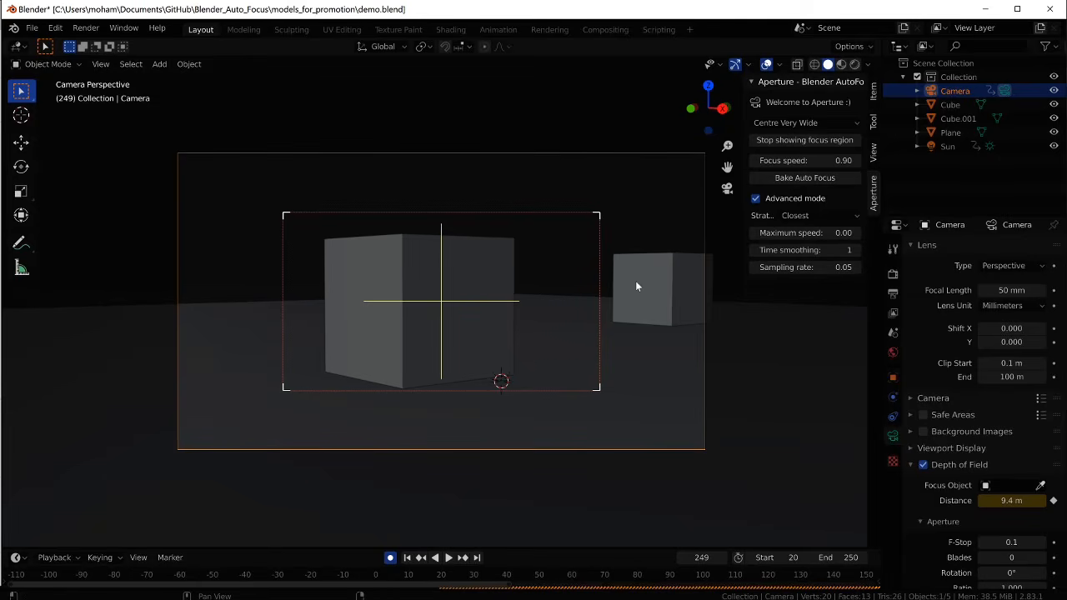
middle_click_drag(635, 284, 574, 285)
scroll(574, 286, "down", 3)
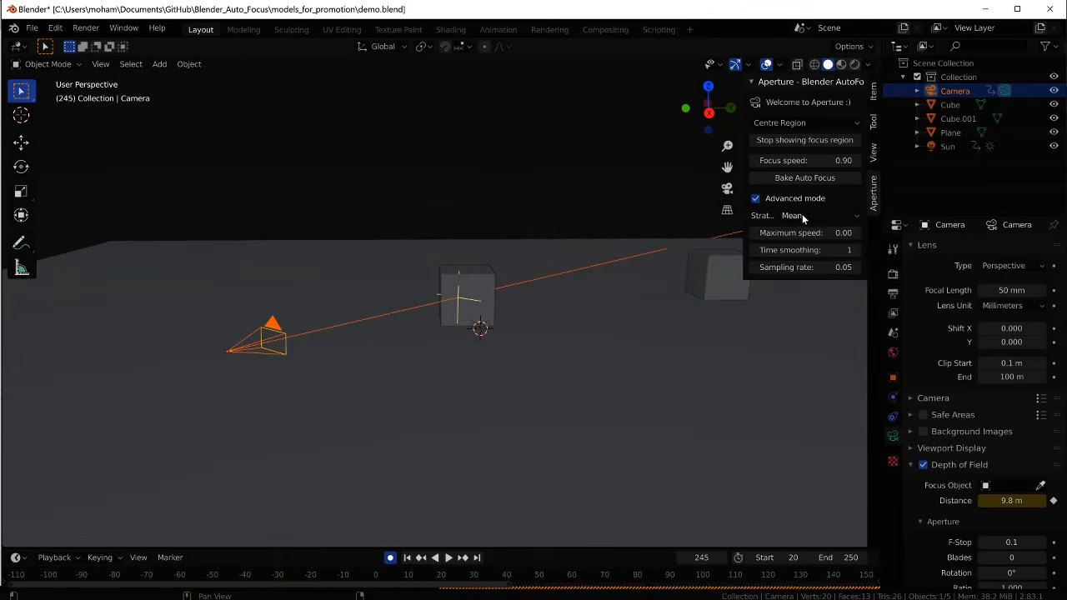
Choose the Mean strategy and the Centre Very Wide focus region, and bake the auto focus
left_click(802, 215)
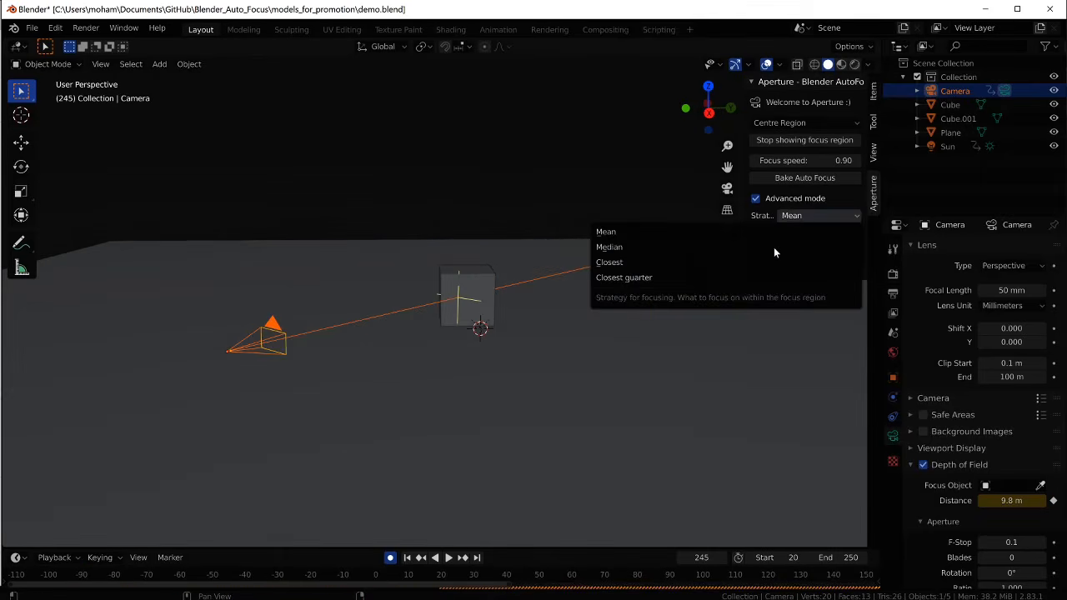
left_click(770, 233)
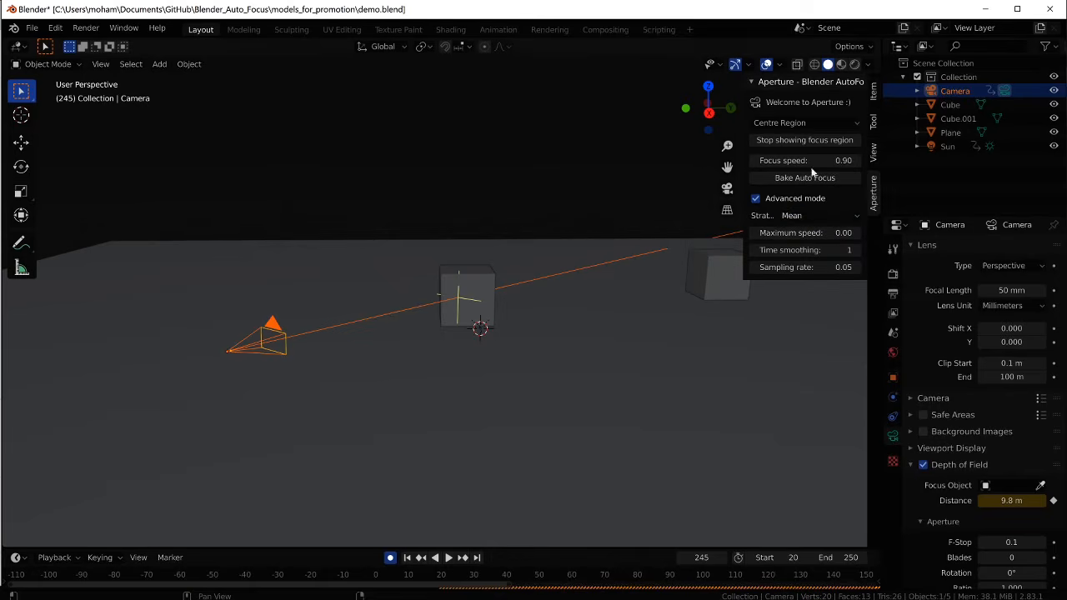
key("KP_0")
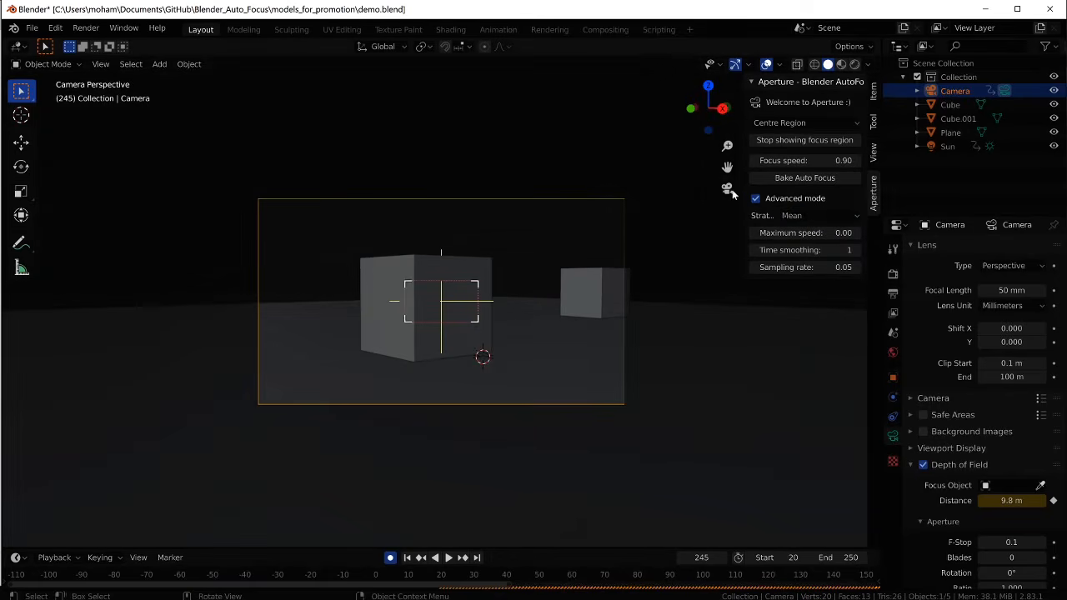
left_click(814, 121)
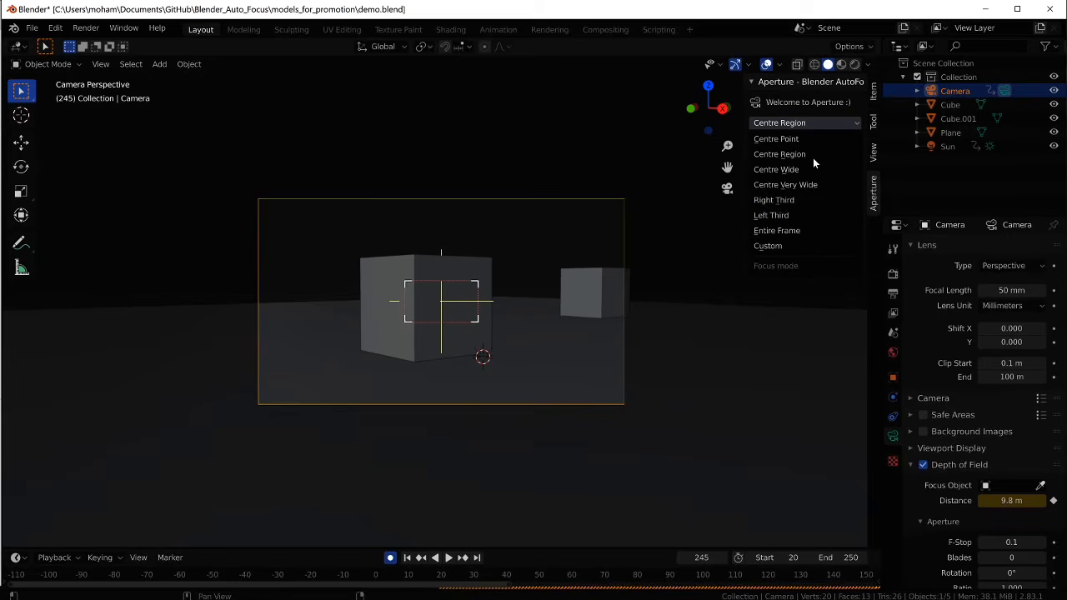
left_click(814, 186)
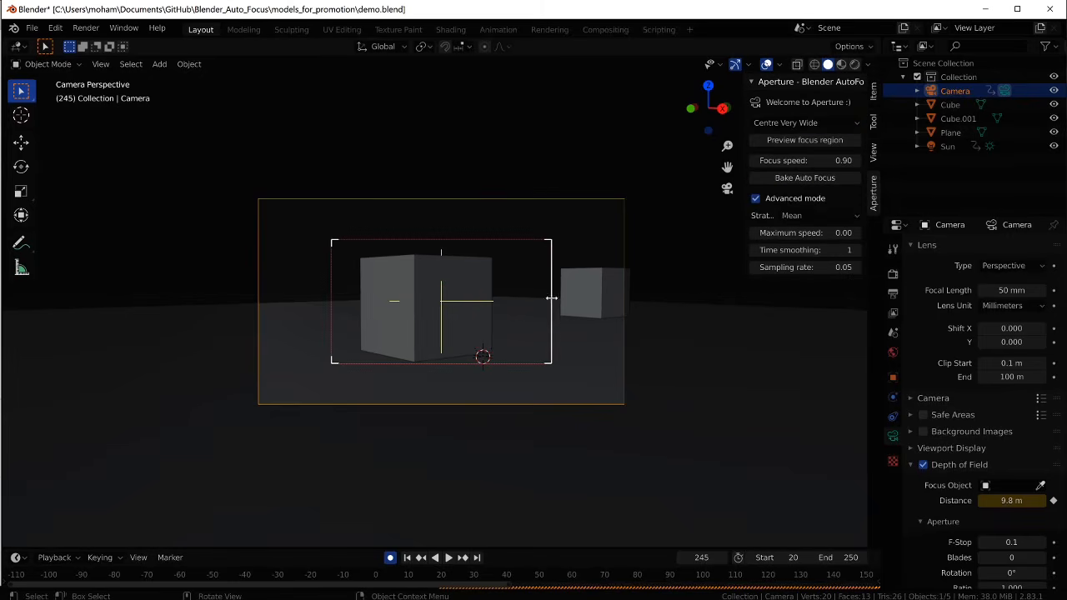
scroll(552, 300, "up", 2)
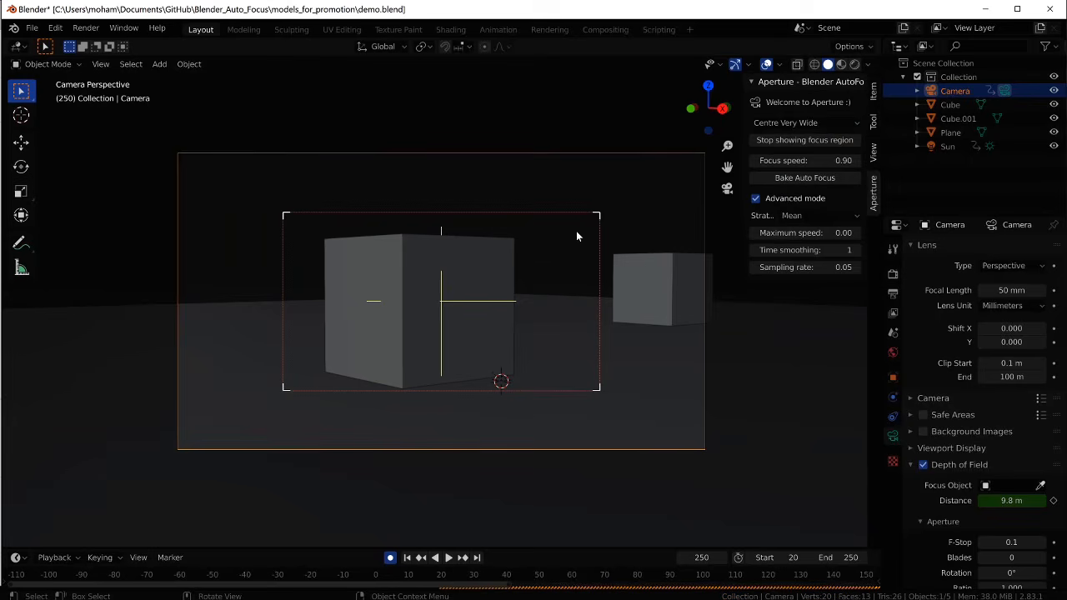
left_click(809, 178)
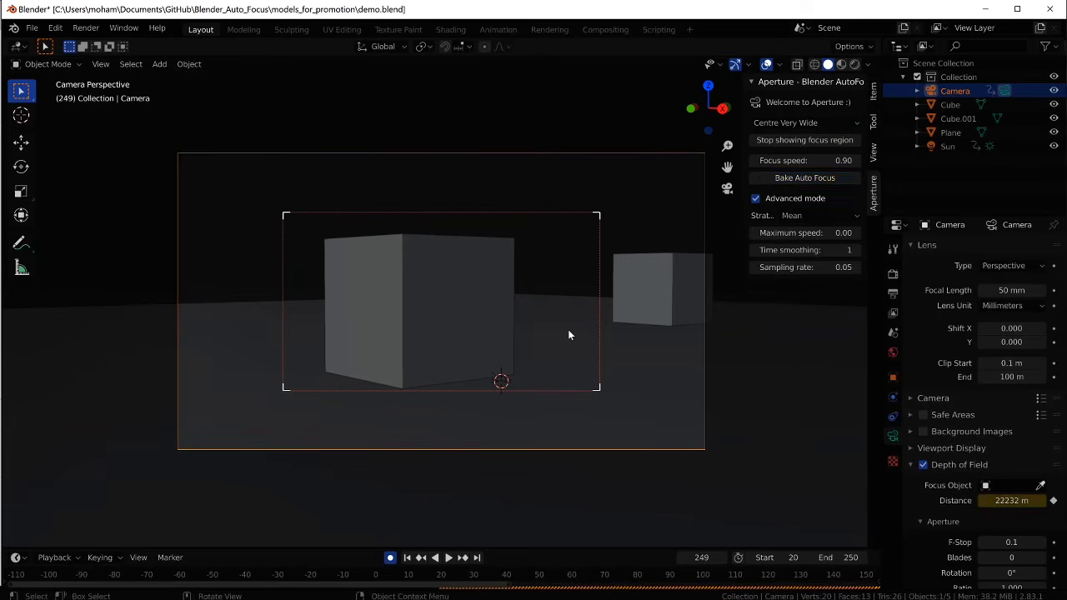
Inspect the Mean strategy bake from outside the camera and go back to the first frame
middle_click_drag(612, 313, 564, 324)
scroll(563, 324, "down", 4)
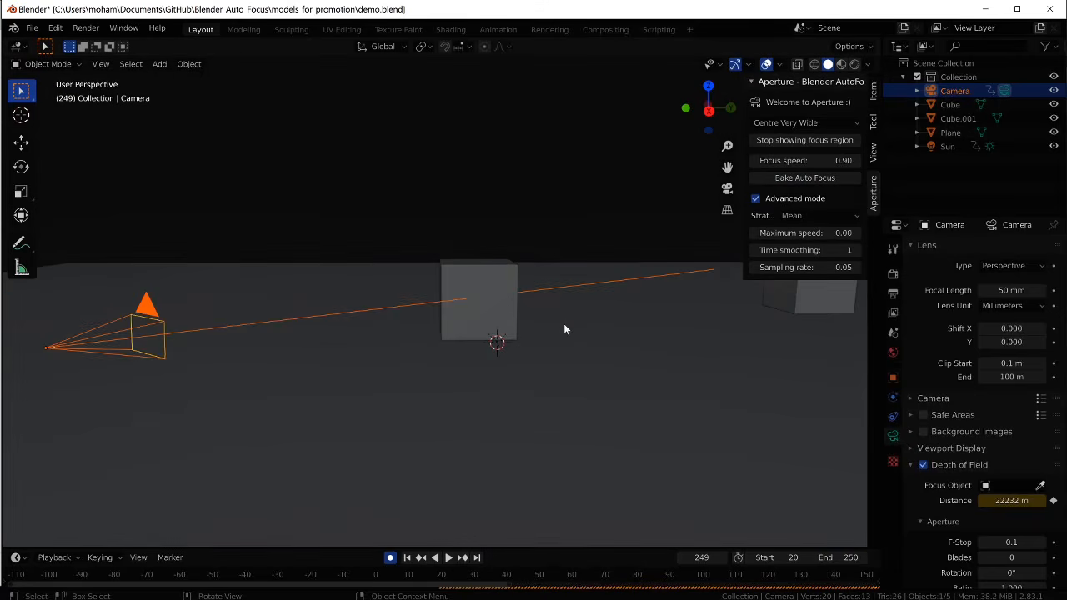
key("Right")
key("shift+Left")
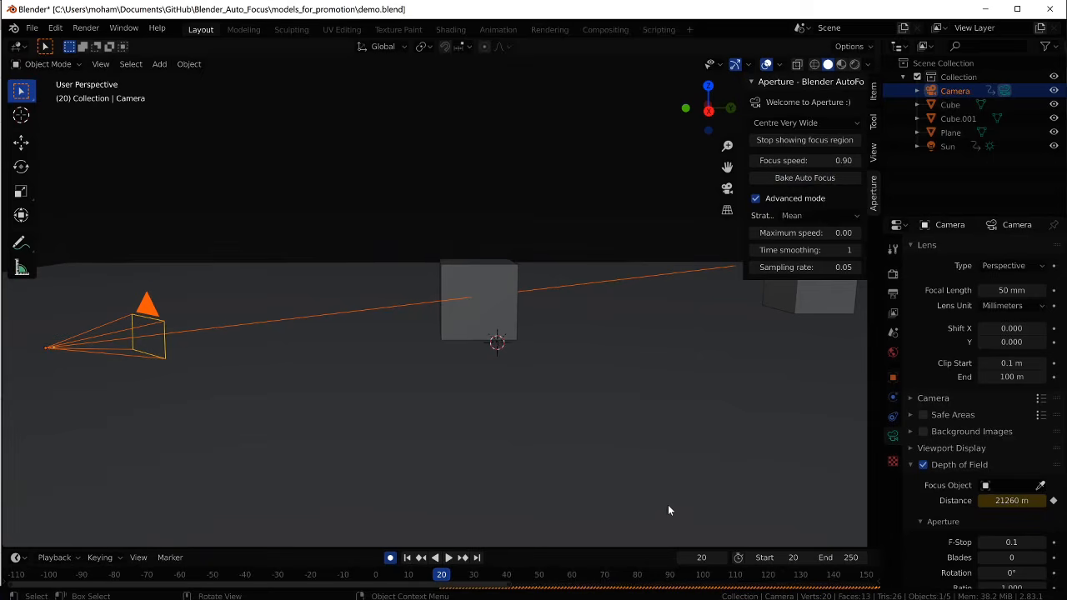
Change the focusing strategy to Closest, rebake the auto focus and return to frame 20
left_click(831, 217)
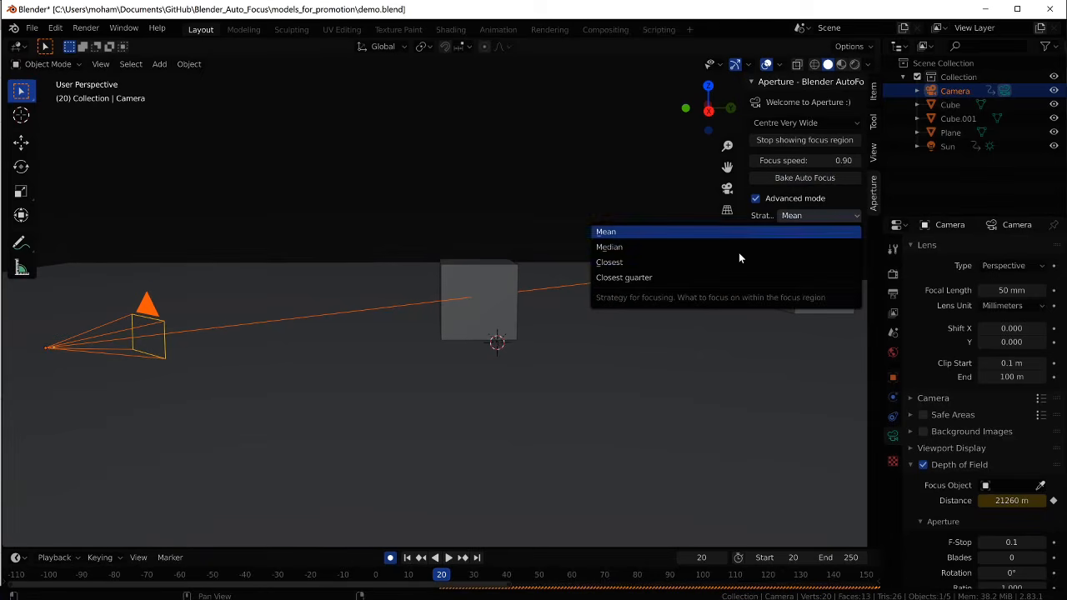
left_click(738, 264)
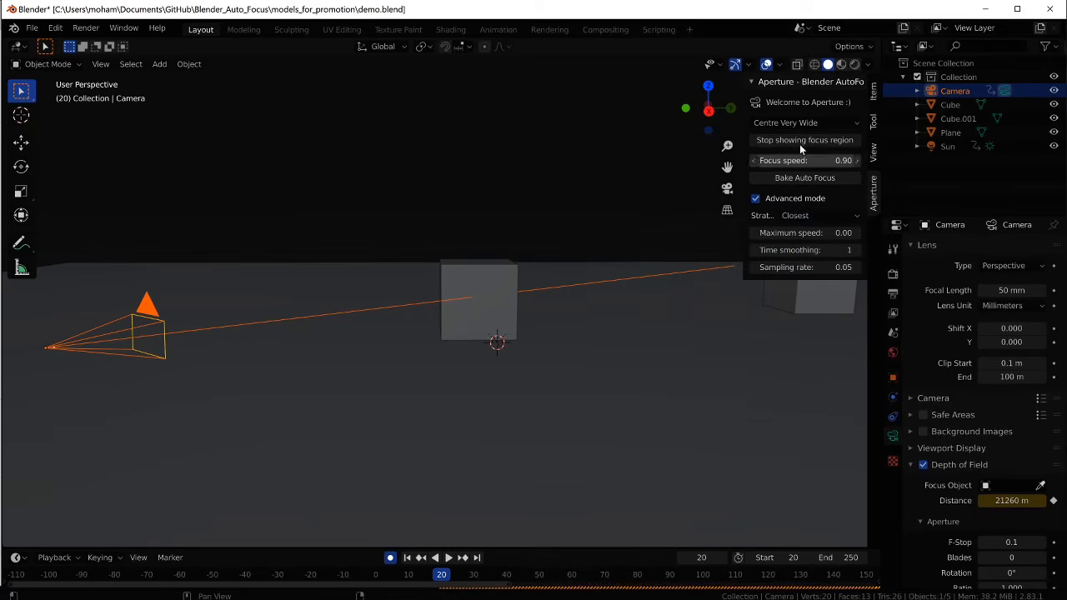
left_click(803, 180)
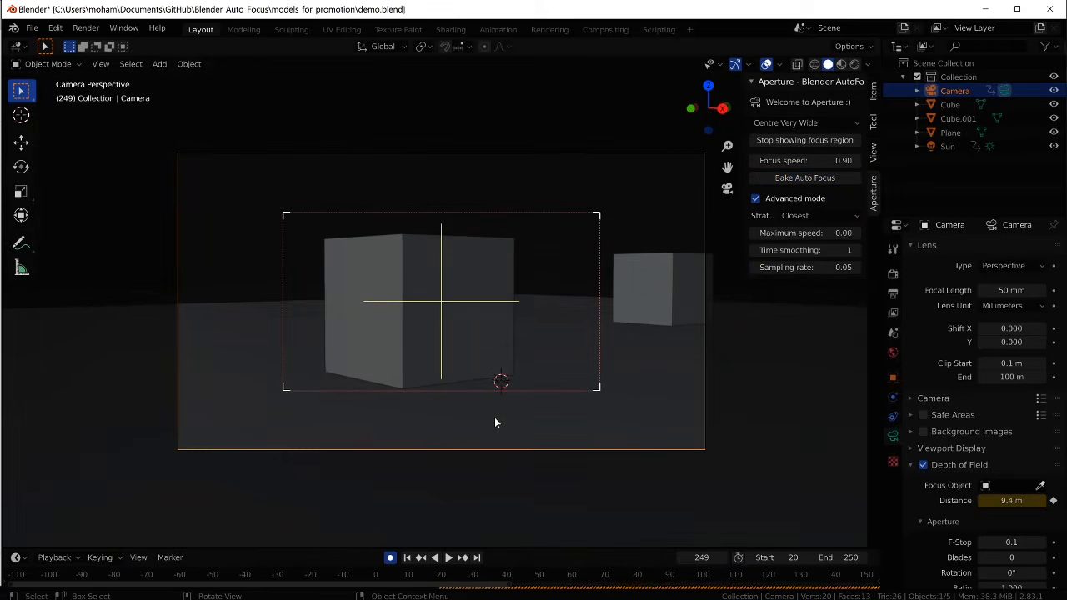
key("shift+Left")
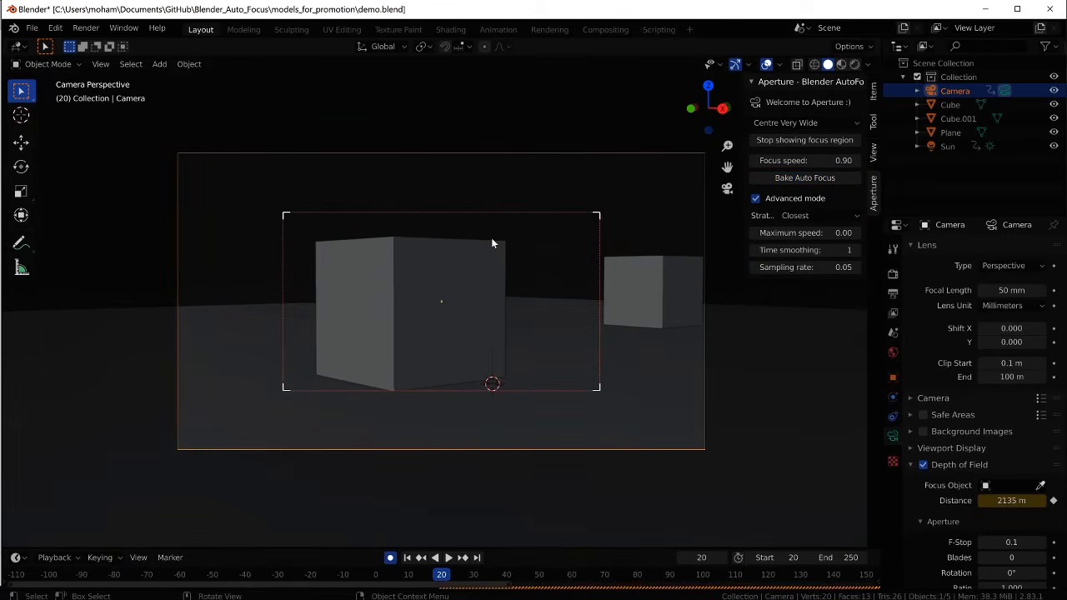
From outside the camera, compare the focus plane at frame 20 with the frames up to 30, and return to frame 20
middle_click_drag(491, 237, 497, 269)
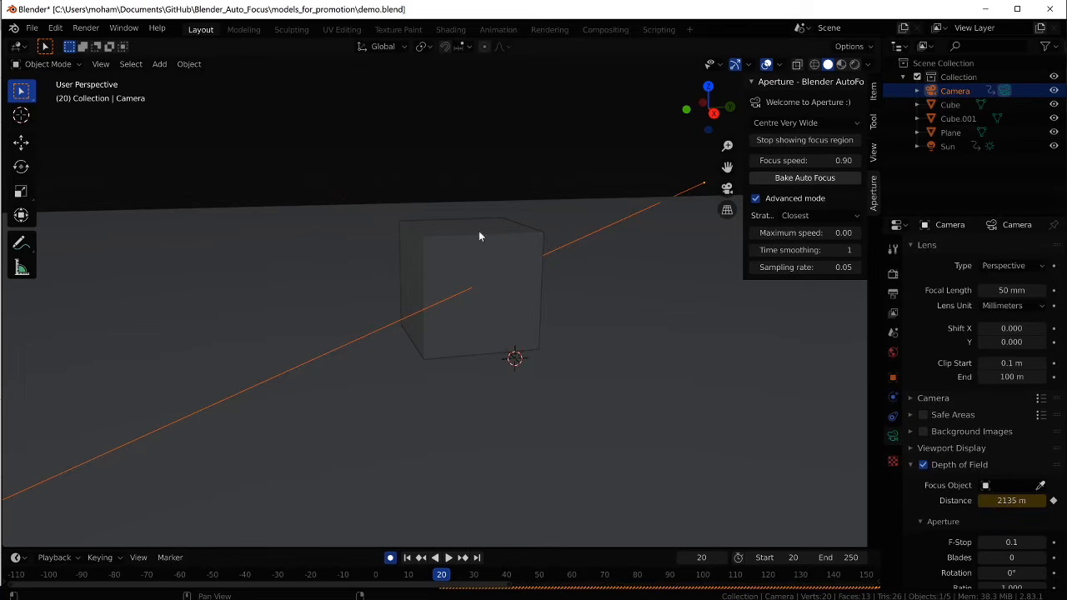
middle_click_drag(478, 234, 464, 295)
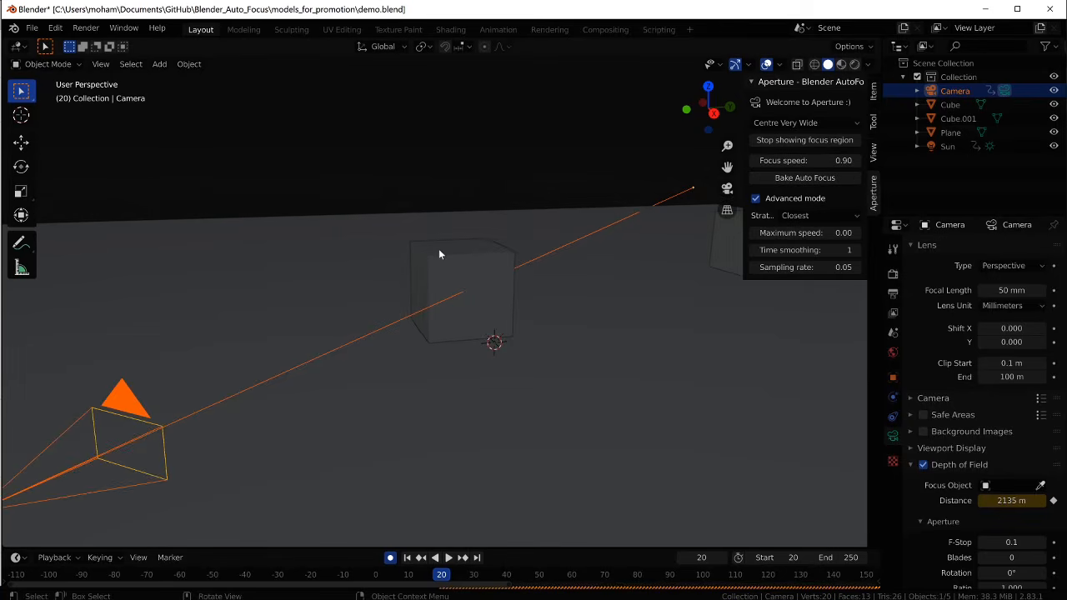
key("Right")
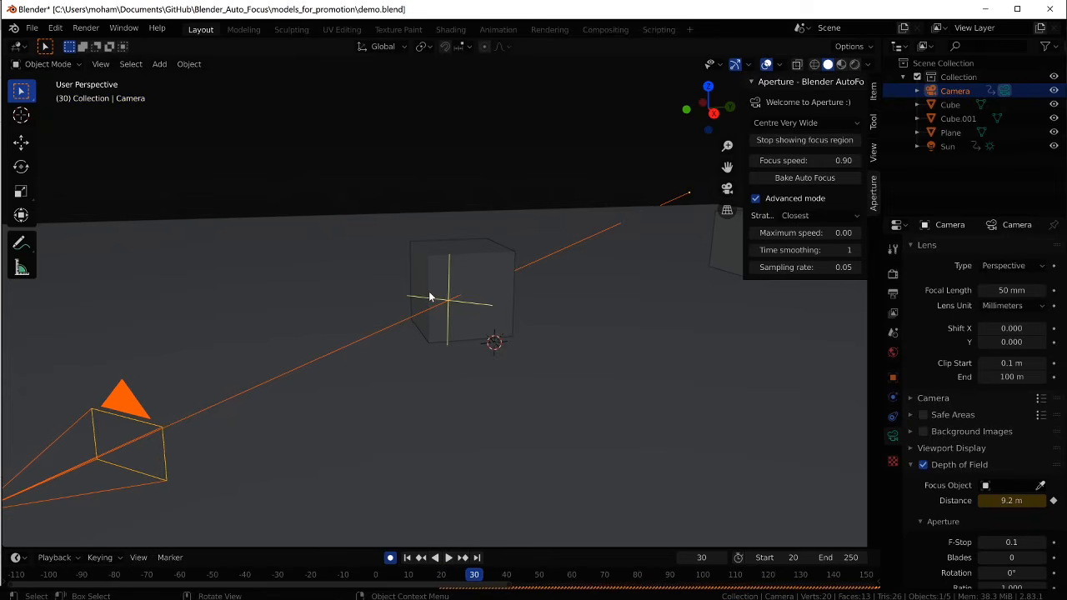
key("Escape")
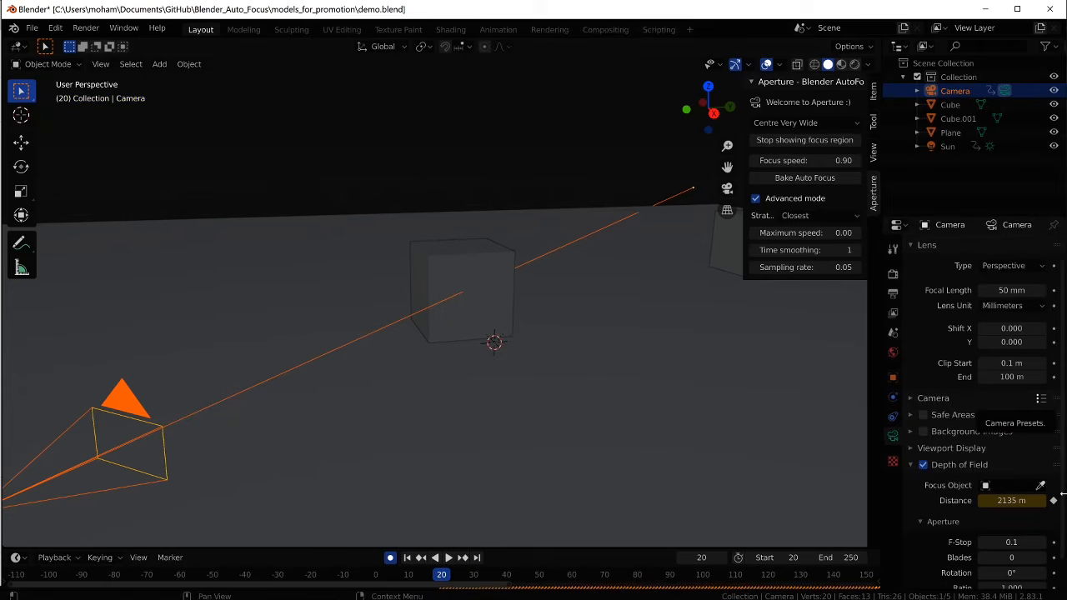
Clear the keyframes on the camera's depth of field focus distance and set the distance to 10 m
right_click(1010, 500)
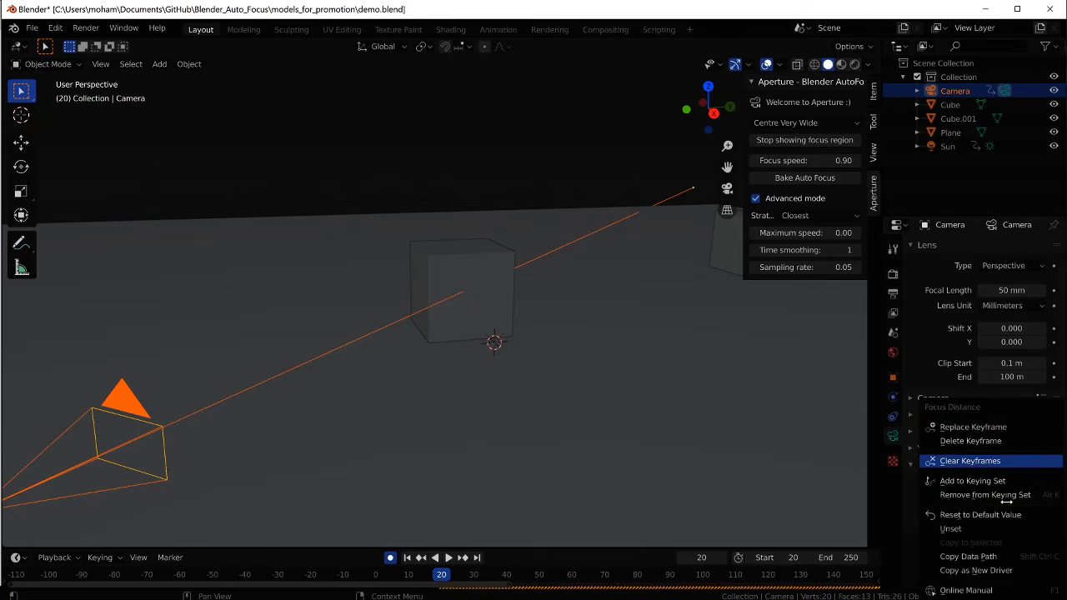
left_click(976, 461)
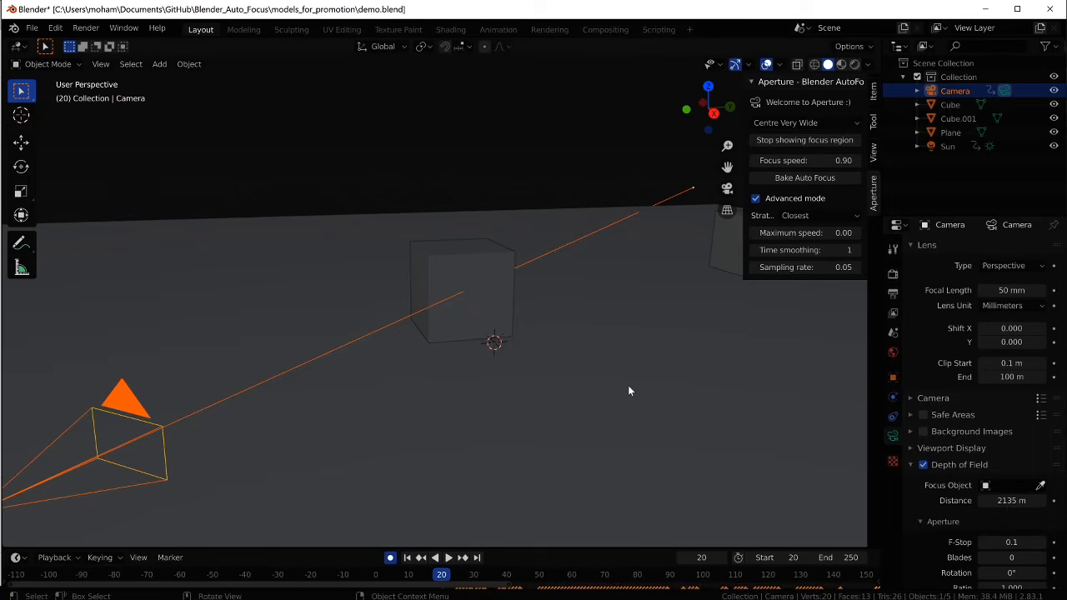
left_click(1007, 499)
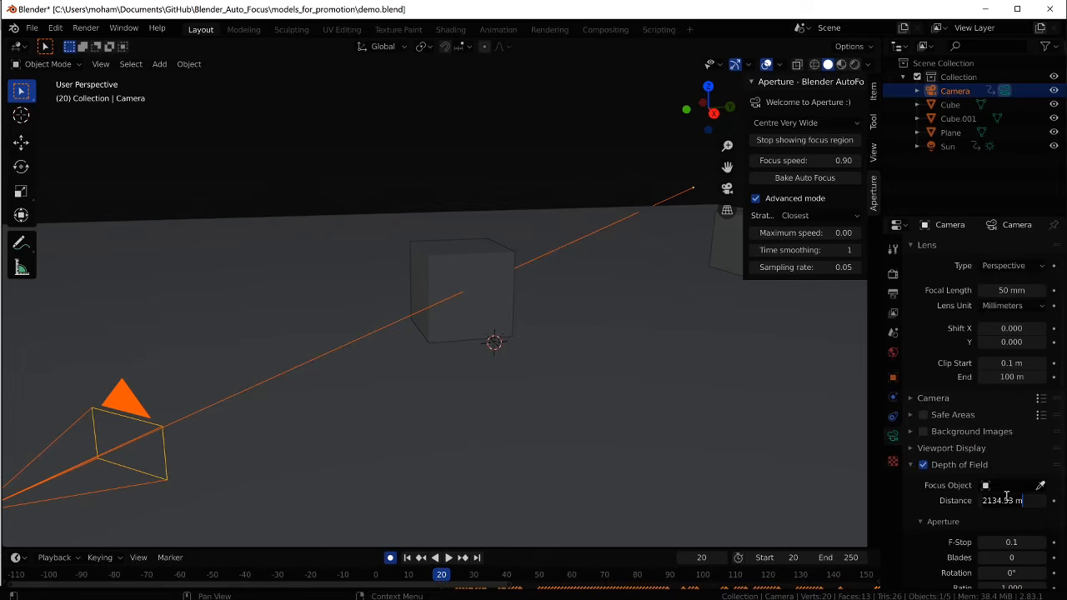
type("10m")
key("Return")
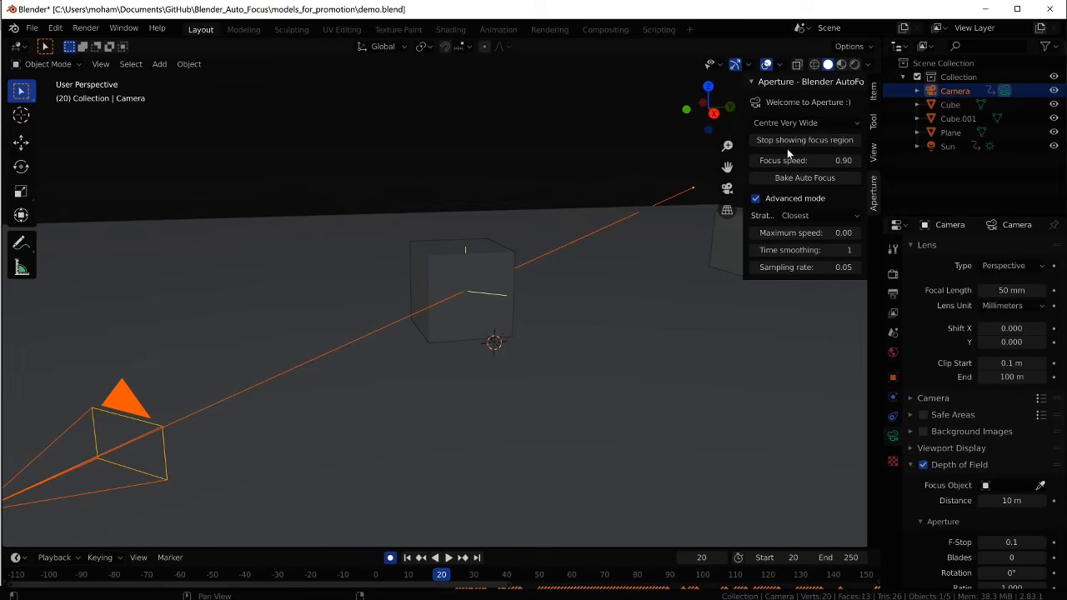
Rebake the auto focus starting from the 10 m focus distance and inspect frame 20 from outside the camera
left_click(796, 177)
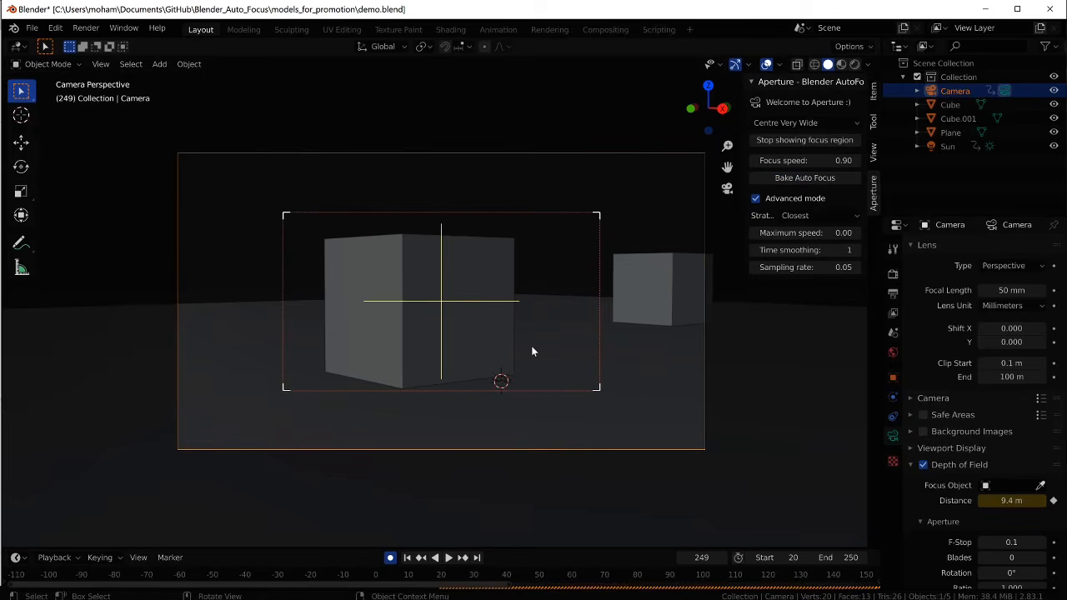
middle_click_drag(555, 297, 495, 313)
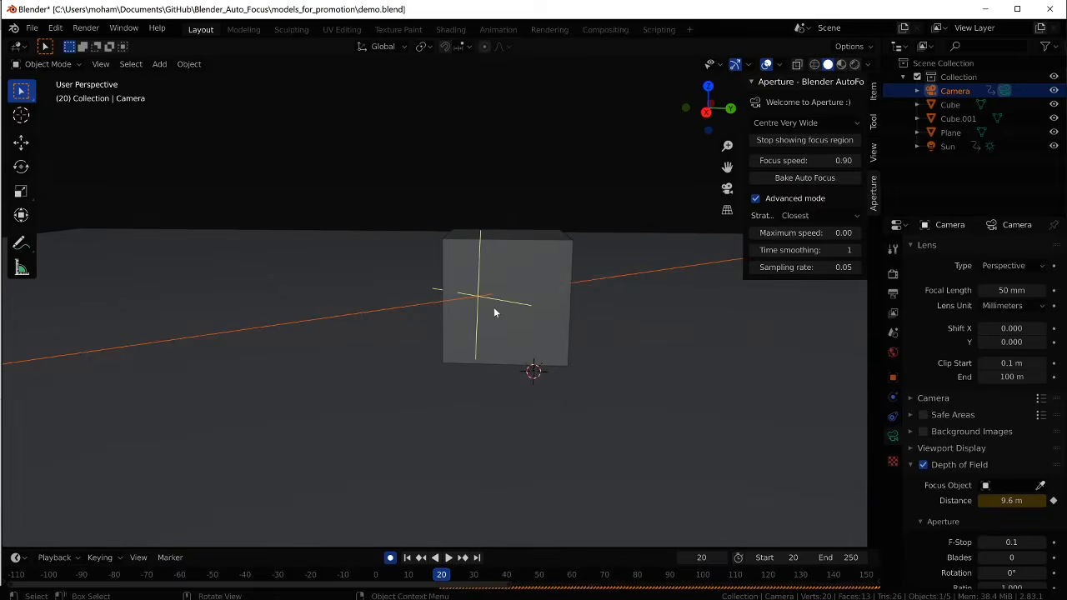